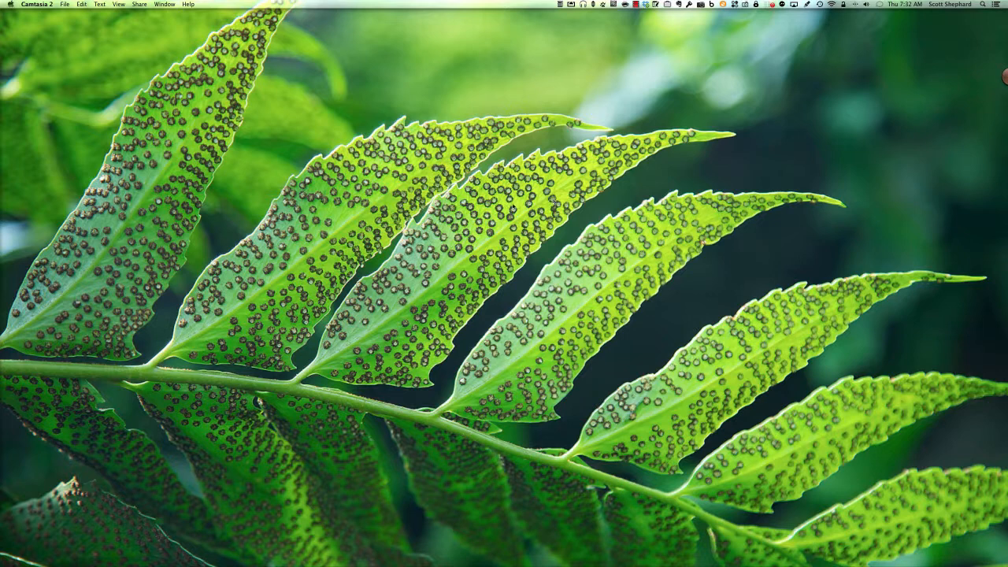
- Switch to Perfect Photo Suite 8, view its photo browser, and minimise the window
mouse_move(4, 219)
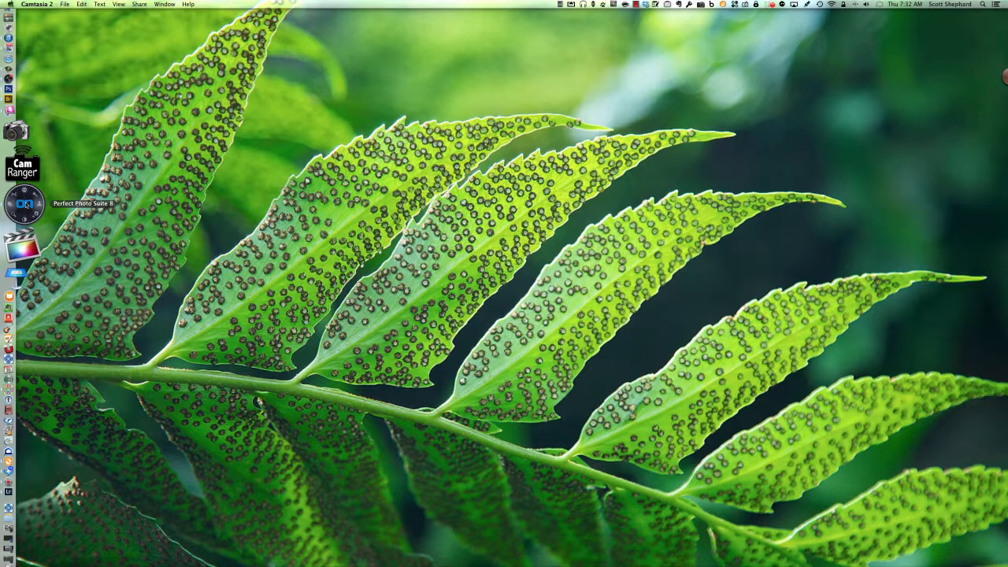
click(26, 204)
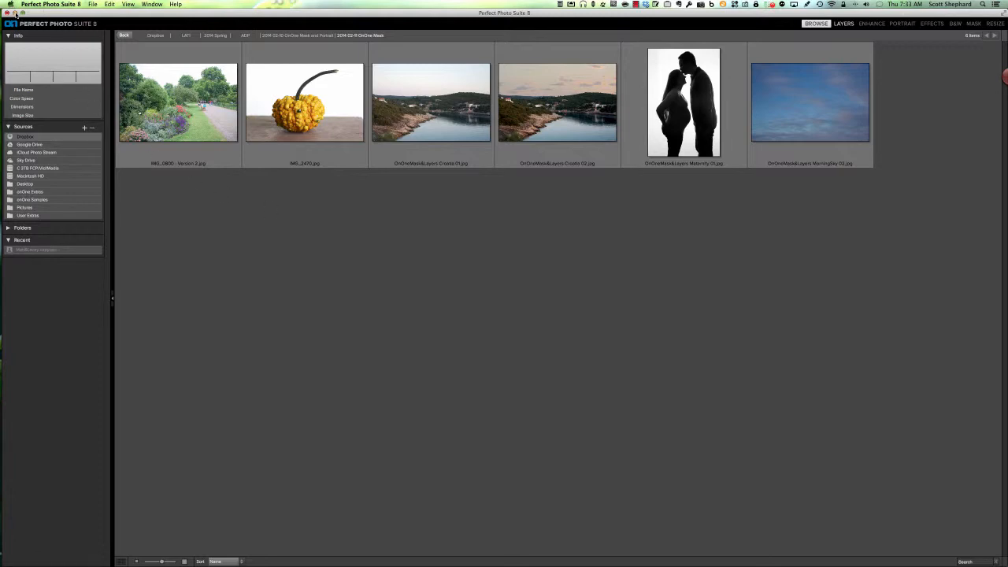
click(15, 12)
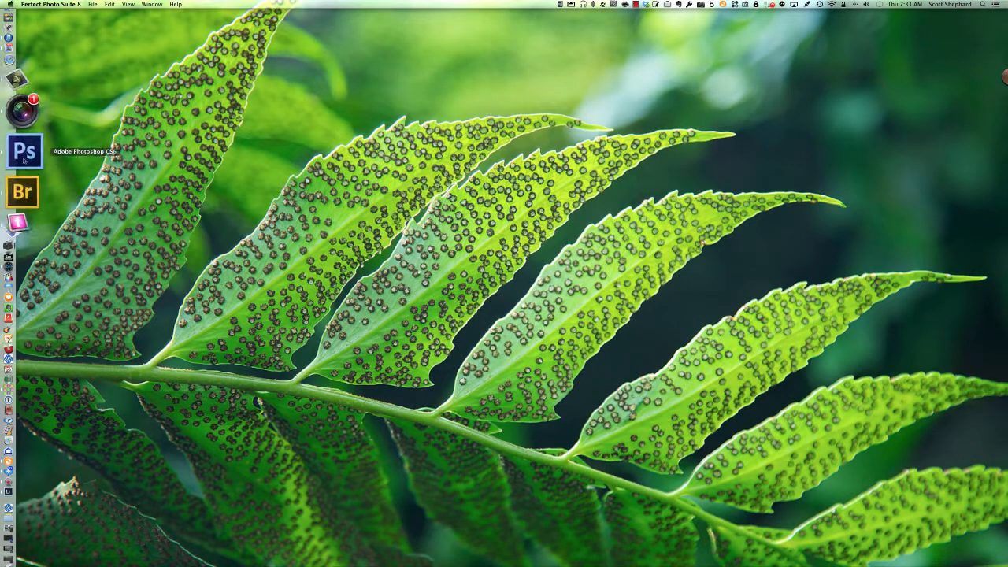
- Switch to Photoshop CS6, look over the available Automate commands, and minimise the window
click(24, 153)
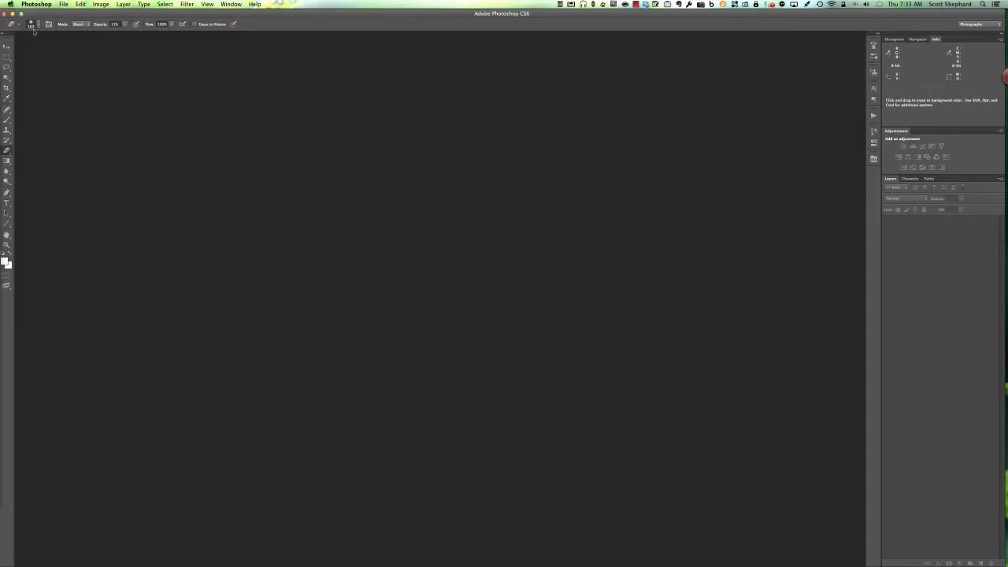
click(64, 4)
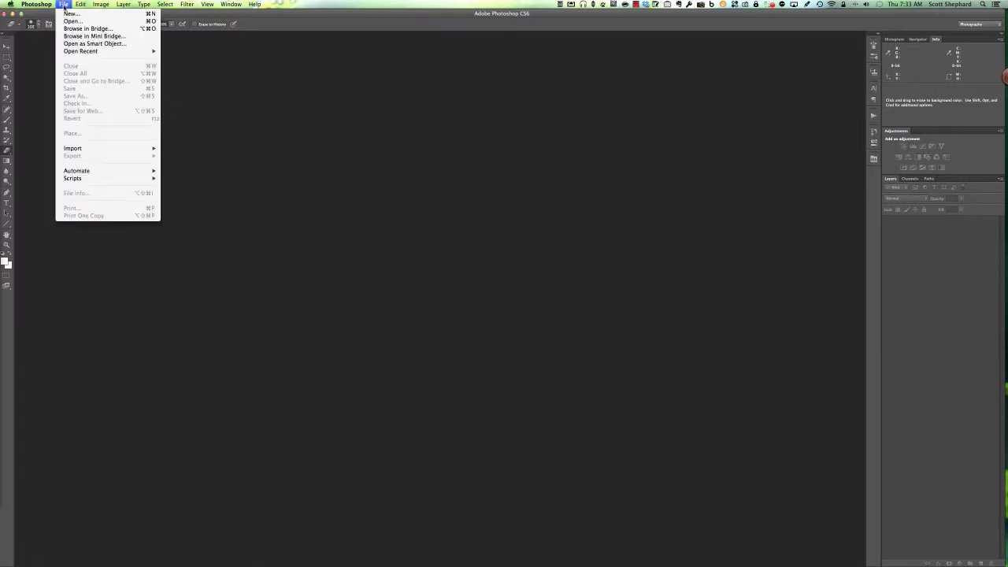
mouse_move(70, 171)
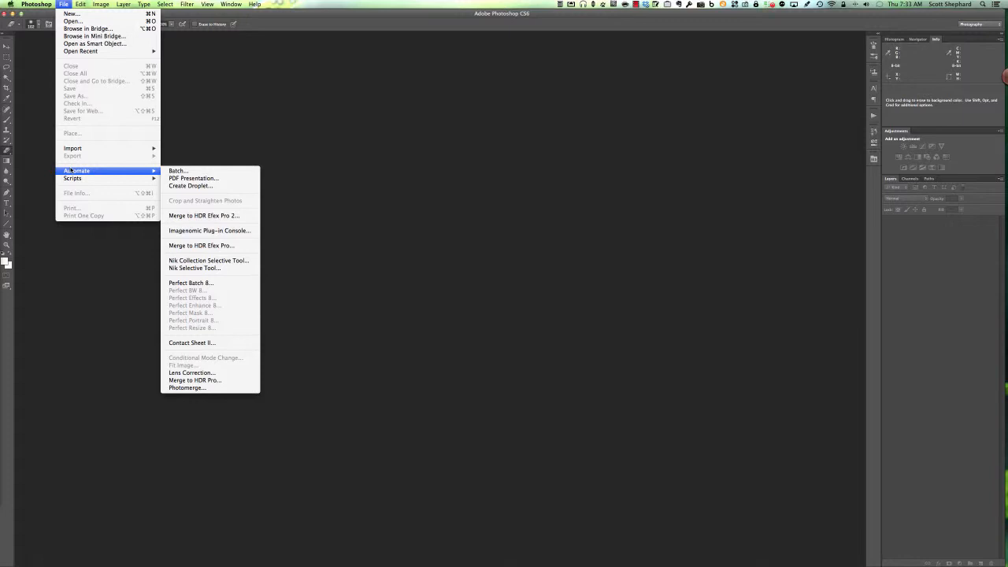
key(Escape)
key(Escape)
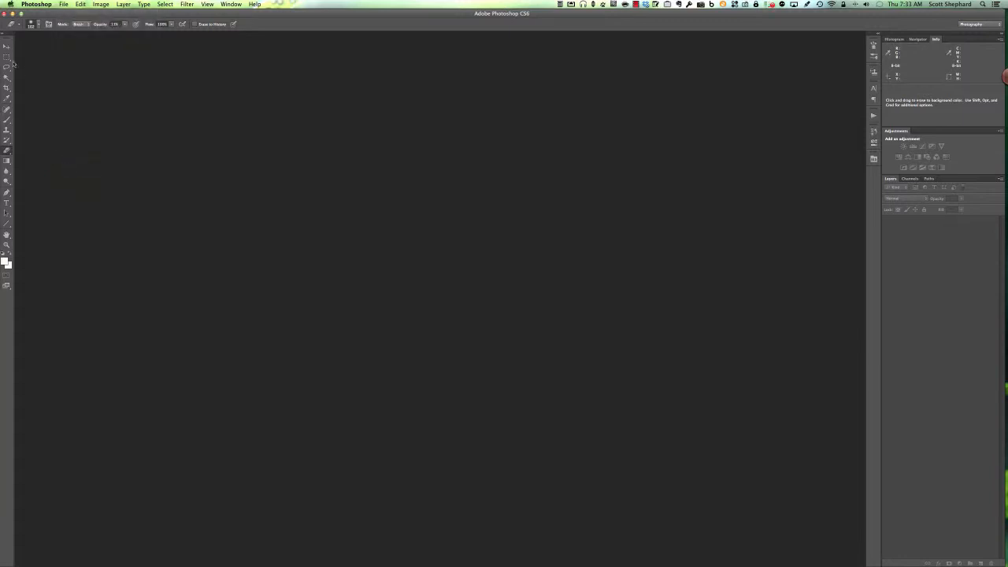
click(13, 14)
- Switch to Lightroom 4, view the photos in its Library, and minimise the window
mouse_move(3, 145)
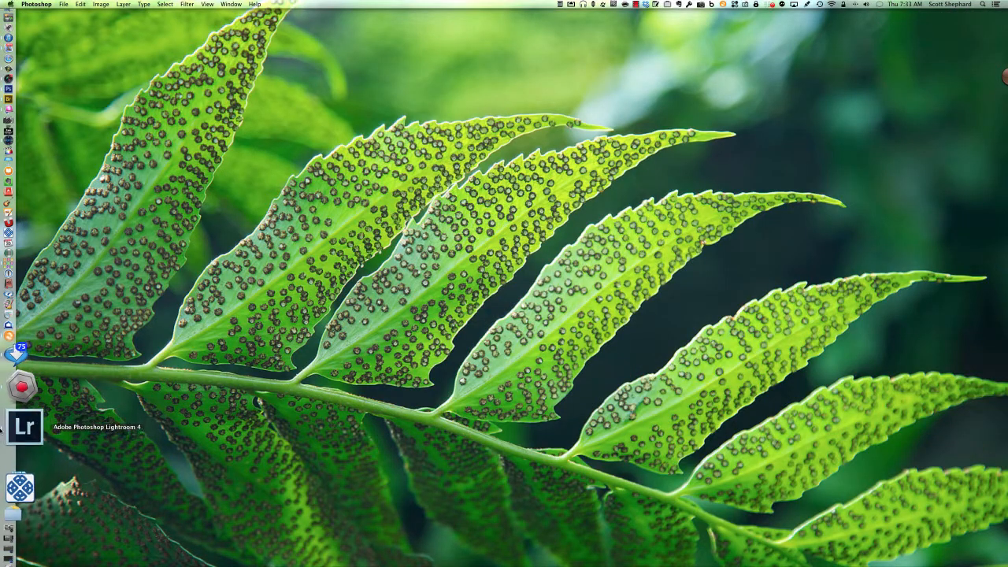
click(34, 430)
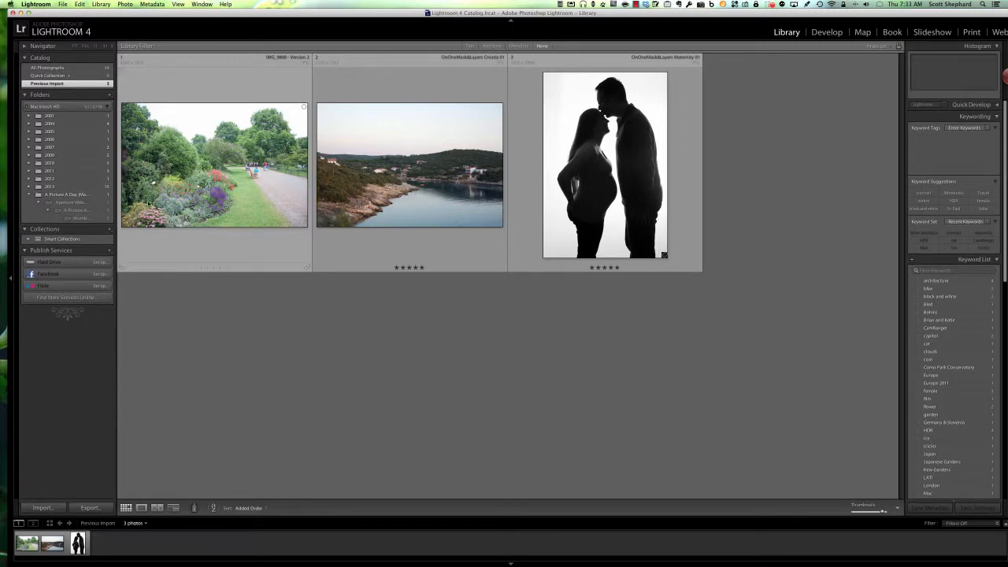
click(19, 12)
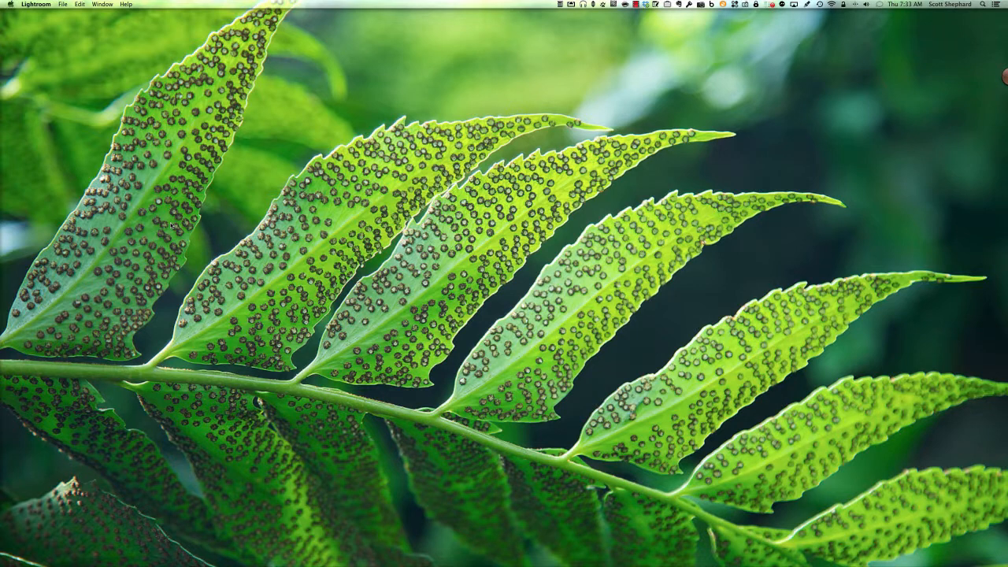
- Switch to Aperture and display the garden photo IMG_0800 - Version 2 on its own
mouse_move(2, 225)
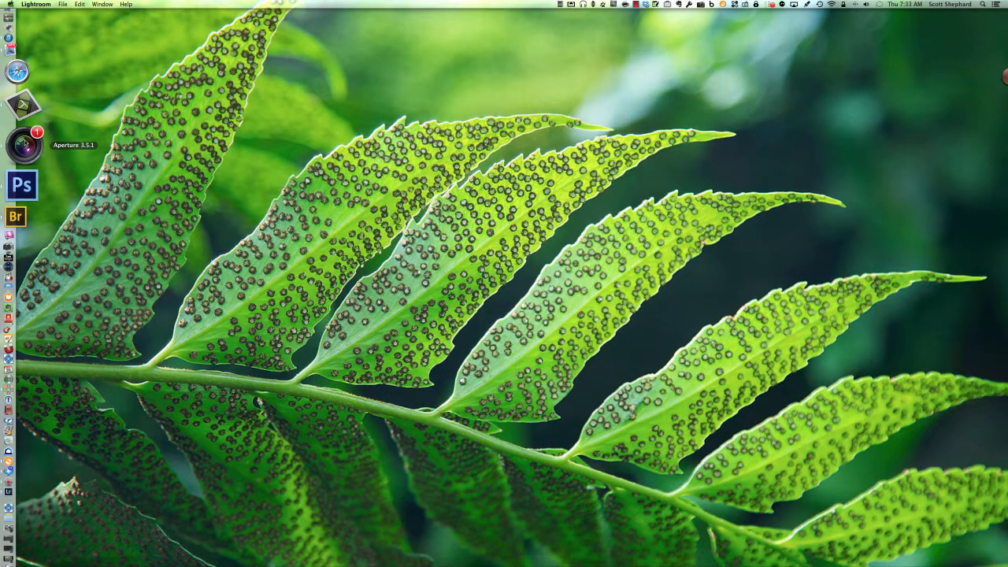
click(23, 134)
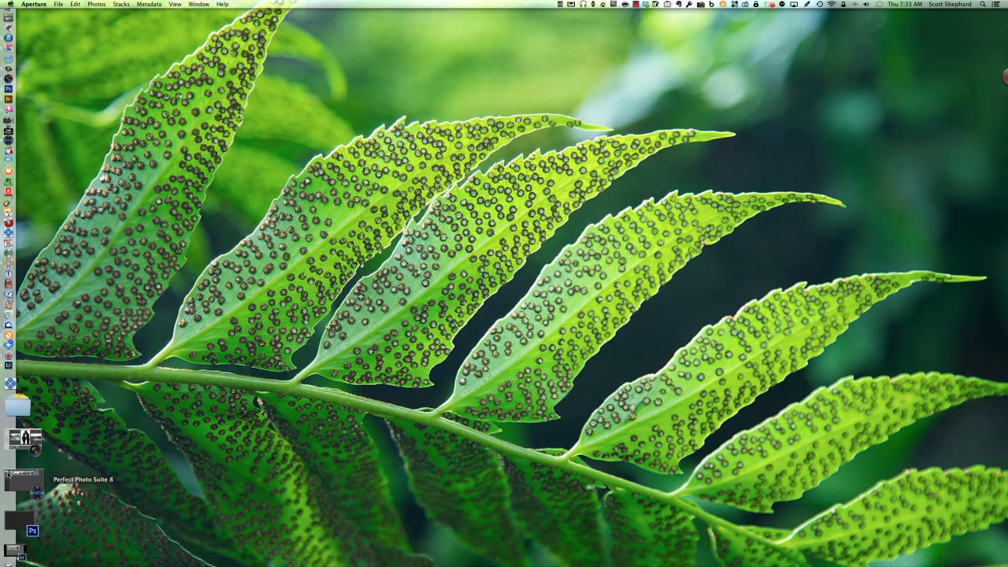
click(30, 476)
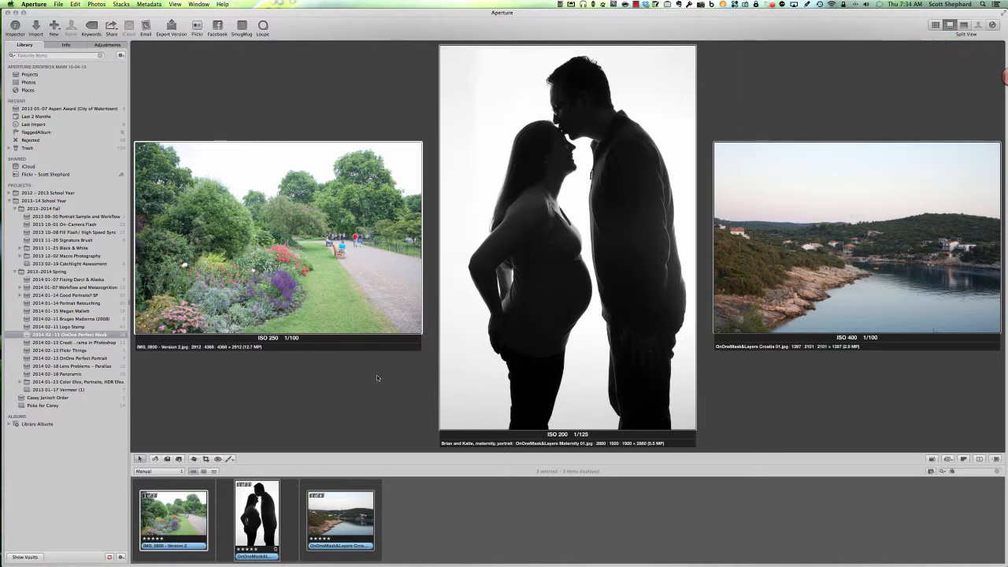
click(455, 515)
click(173, 516)
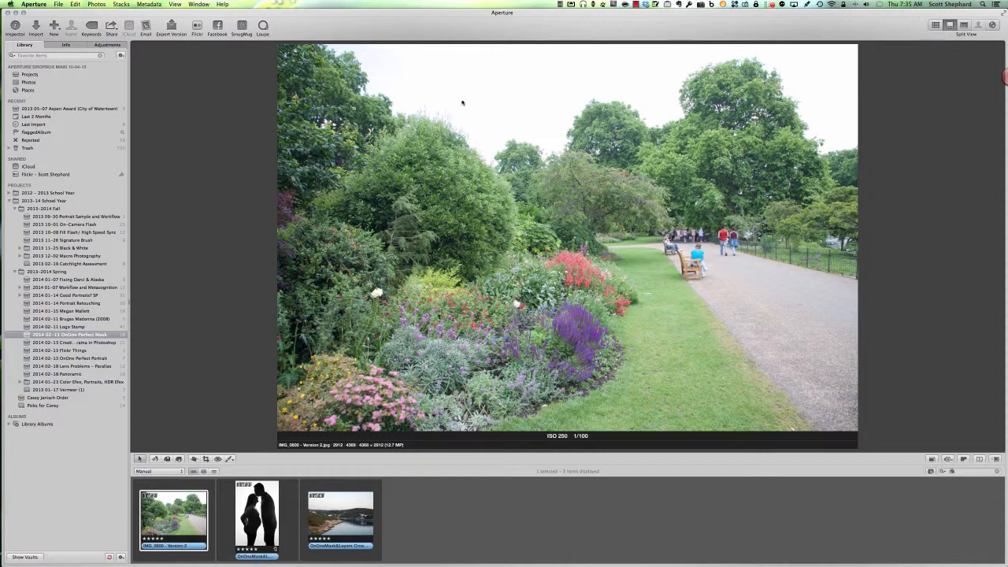
key(Right)
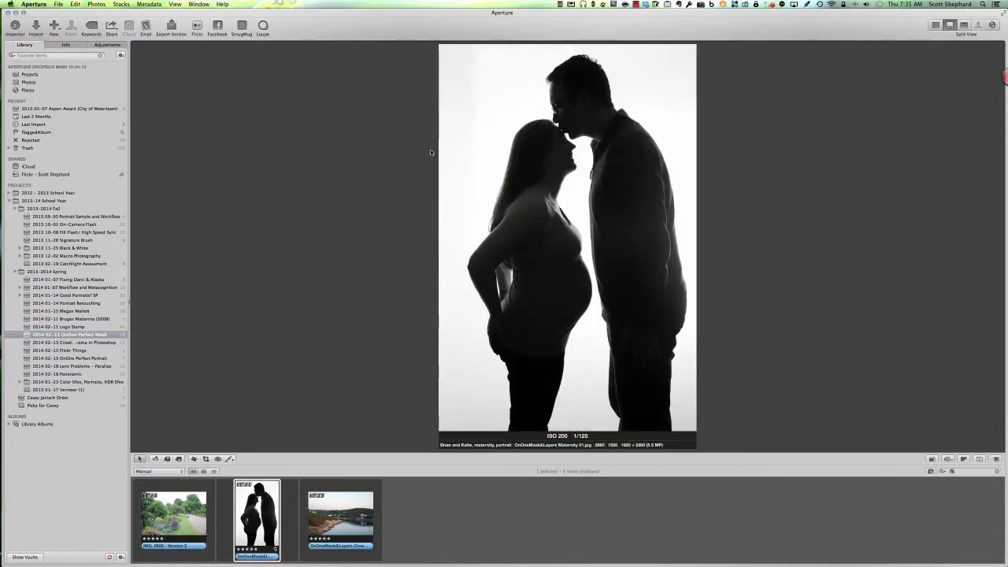
key(Left)
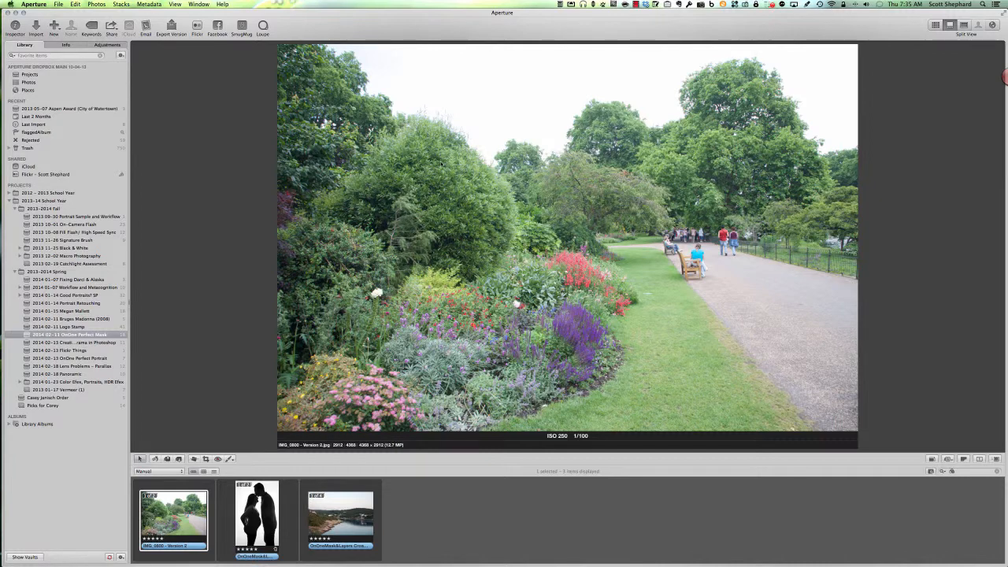
- Send the garden photo from Aperture to the Perfect Photo Suite 8 plug-in for editing
right_click(469, 126)
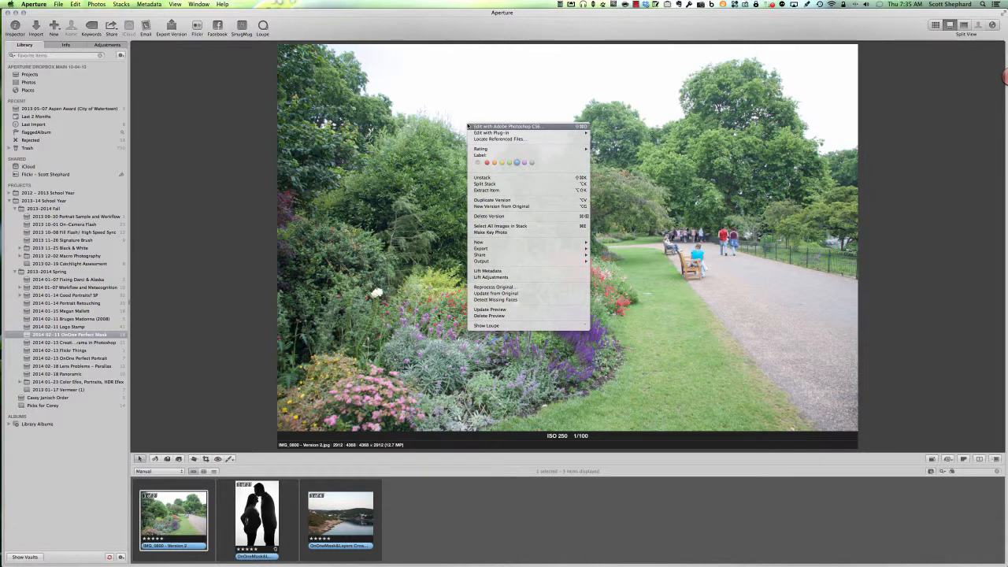
mouse_move(479, 132)
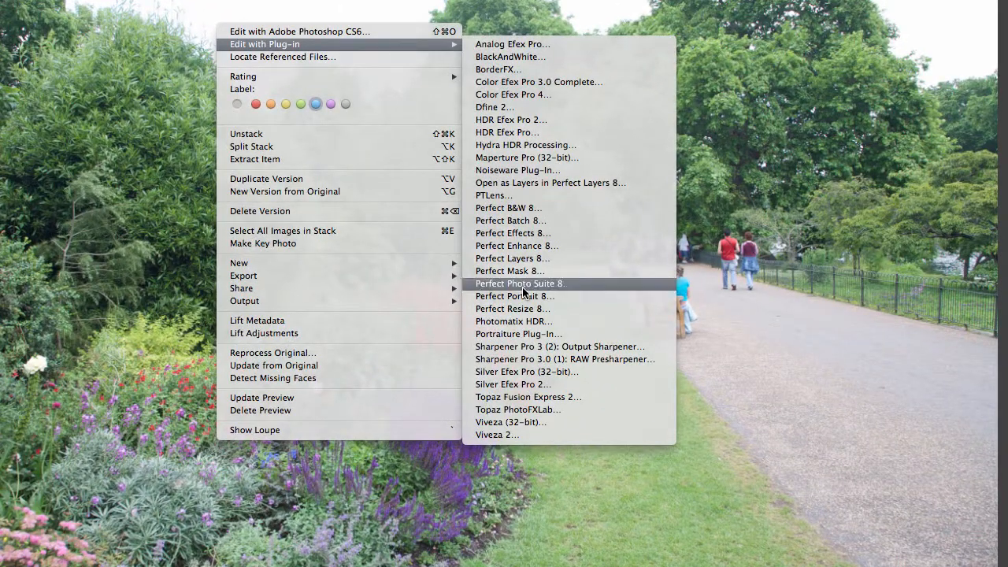
click(523, 288)
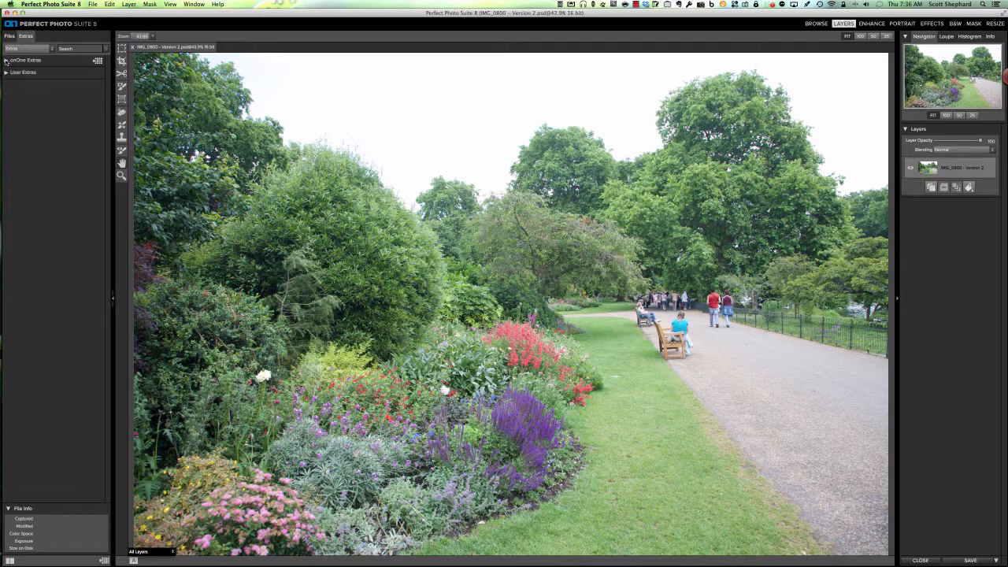
- Add skies10.jpg from the Skies backgrounds in onOne Extras as a layer over the garden photo
click(7, 61)
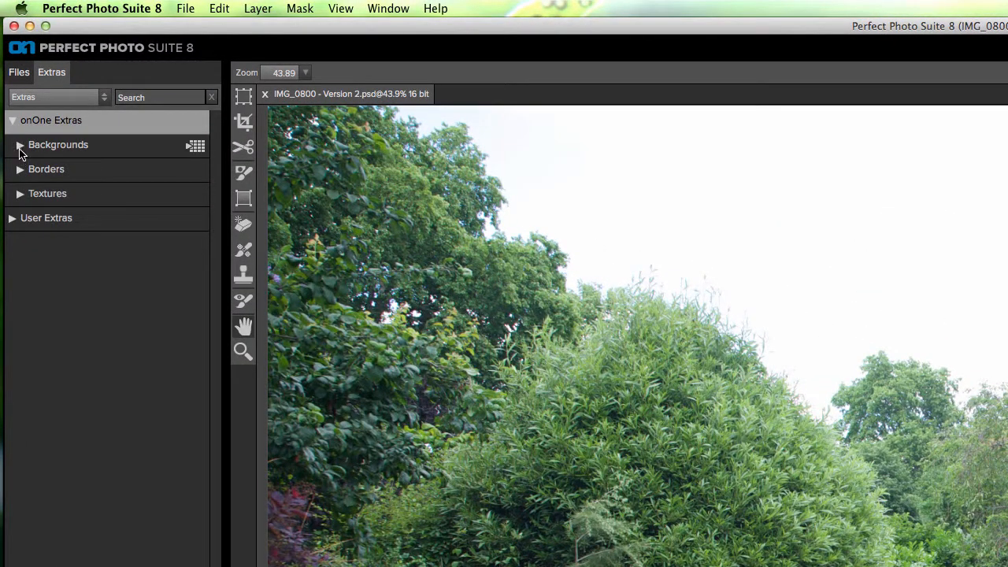
click(20, 146)
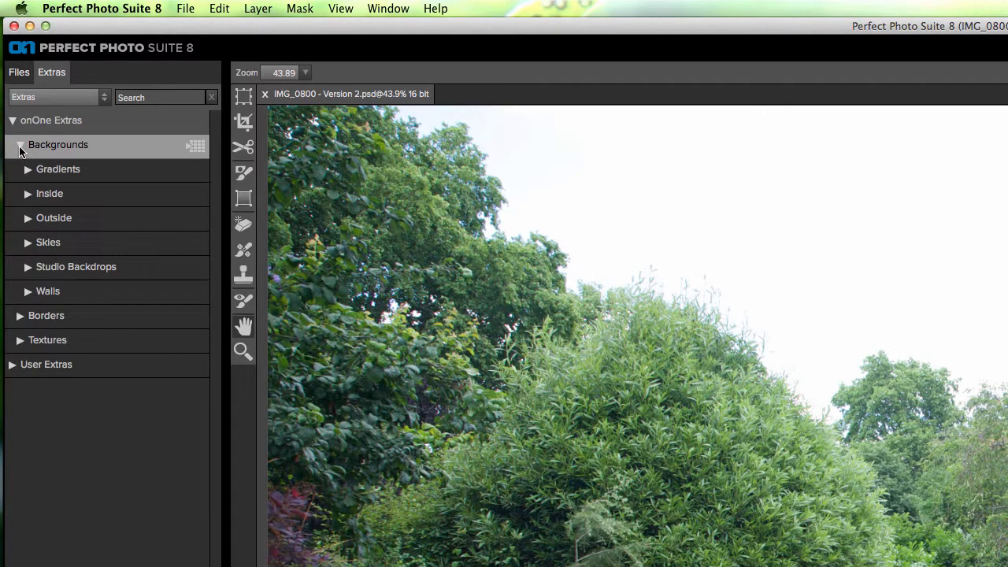
click(27, 246)
click(26, 246)
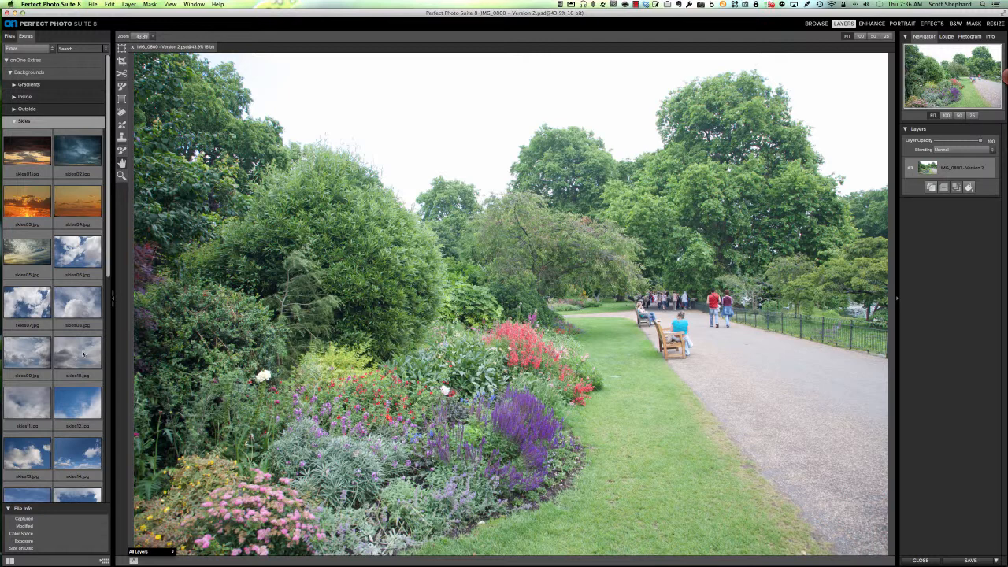
click(83, 354)
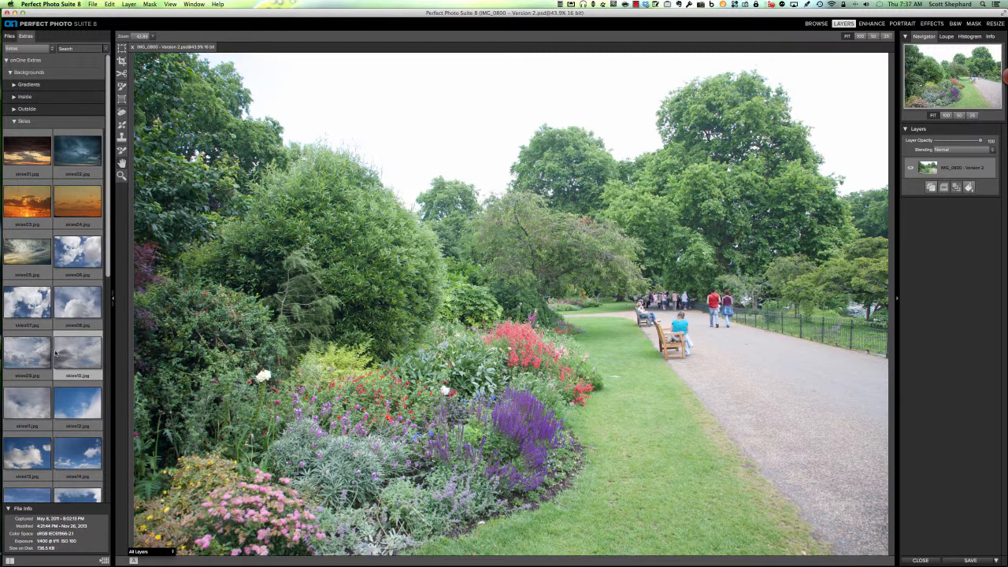
double_click(70, 352)
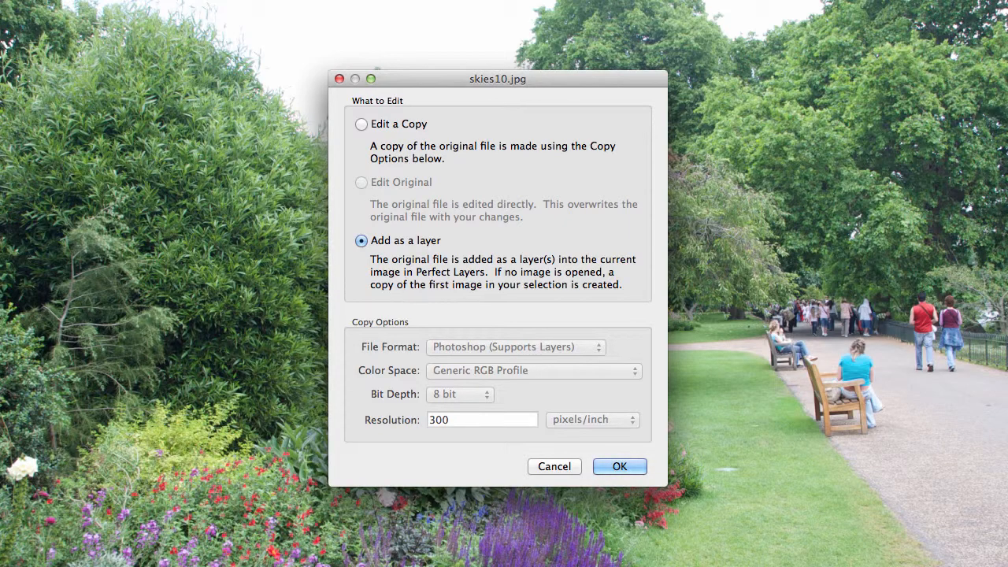
click(619, 466)
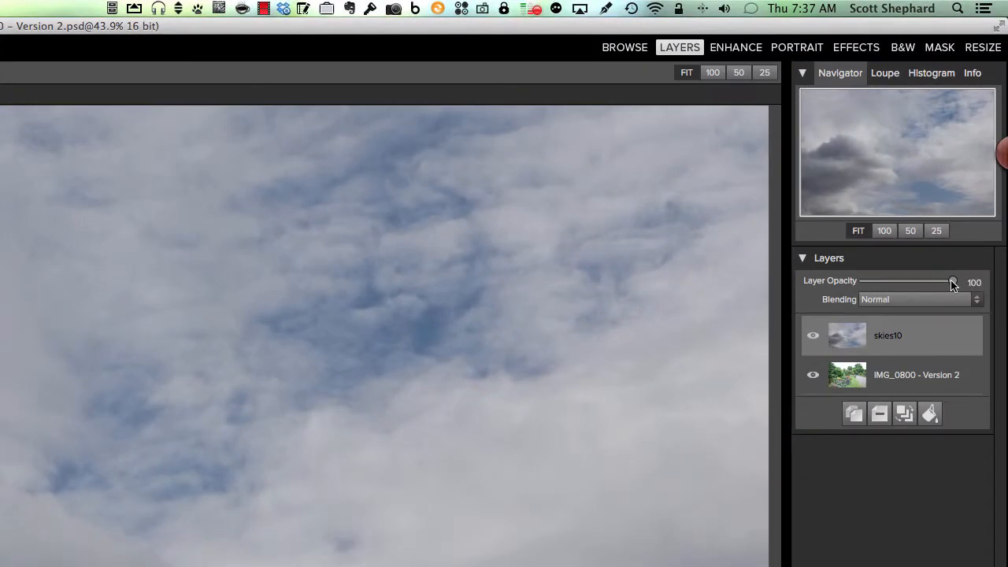
- Shift the skies10 layer upward with the Transform tool at about 63 opacity, and return its opacity to 100
drag(952, 283, 920, 281)
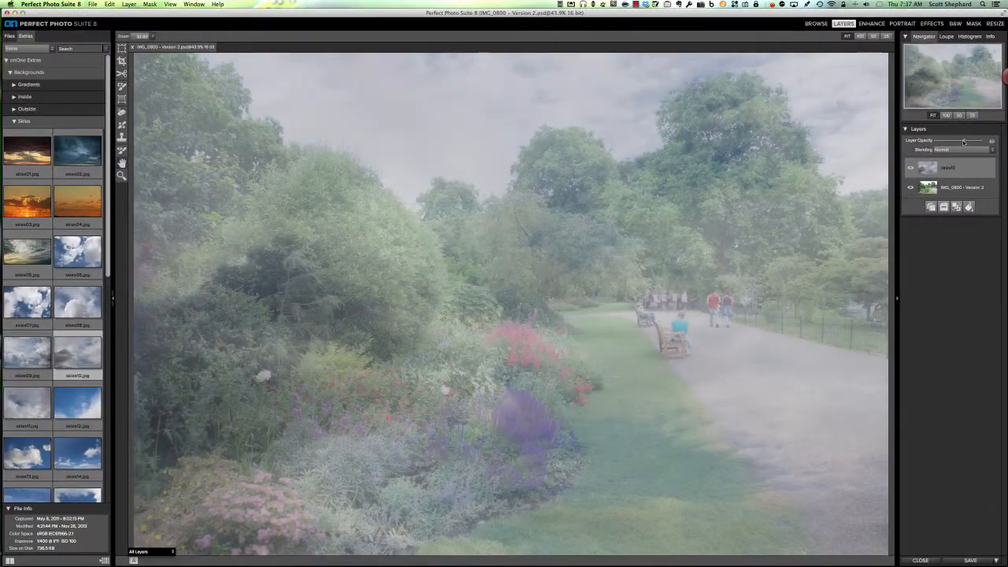
drag(963, 142, 964, 142)
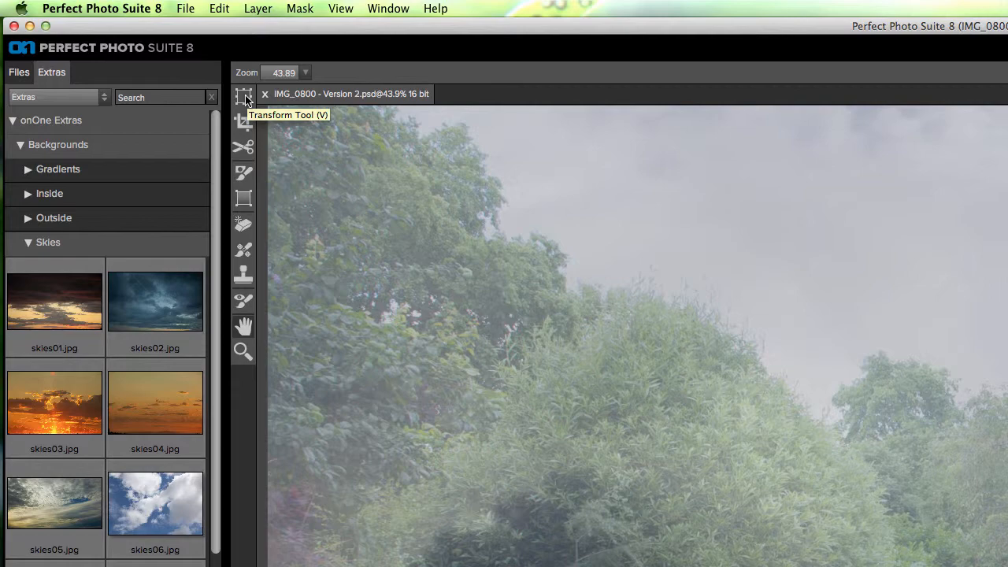
click(245, 98)
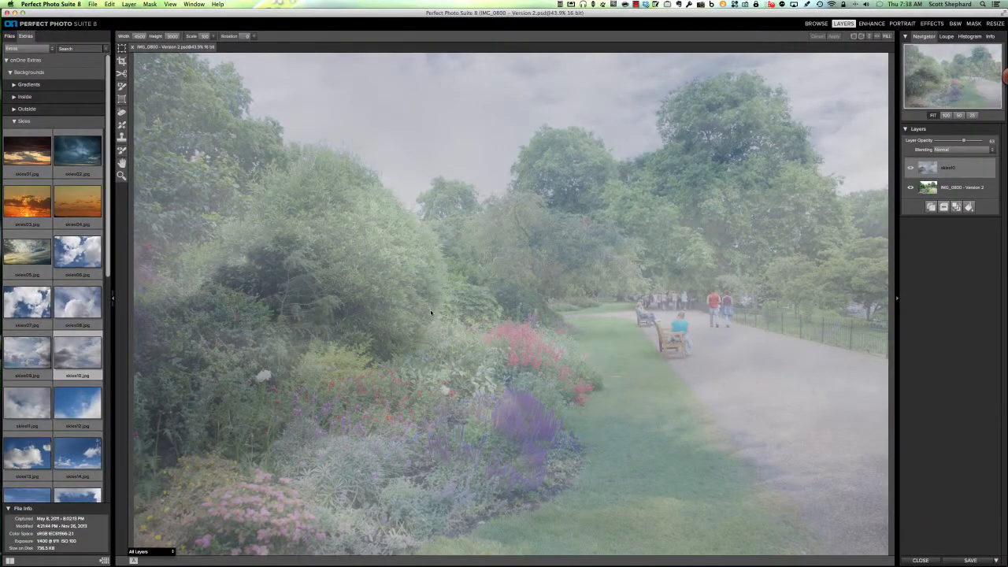
drag(431, 310, 433, 222)
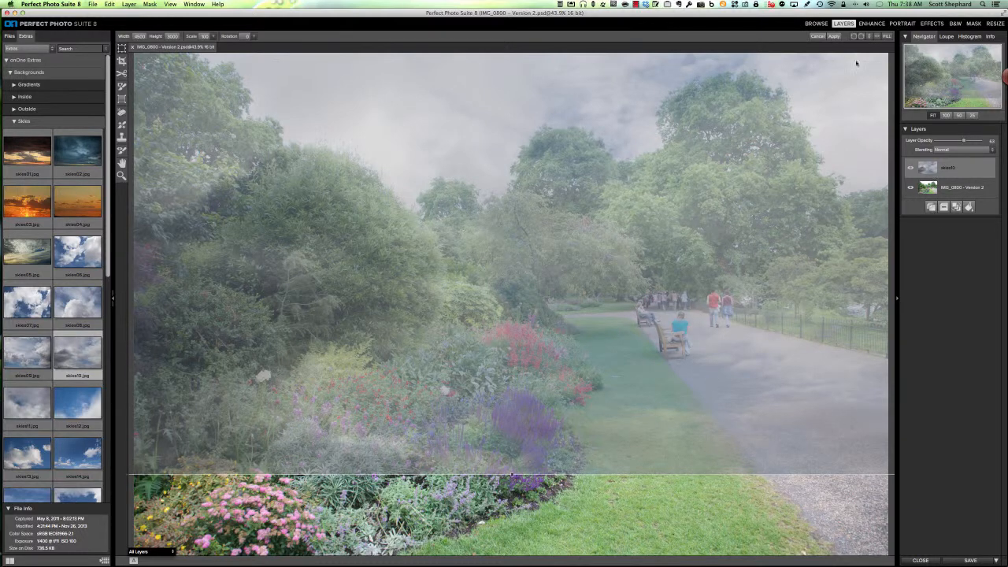
click(834, 36)
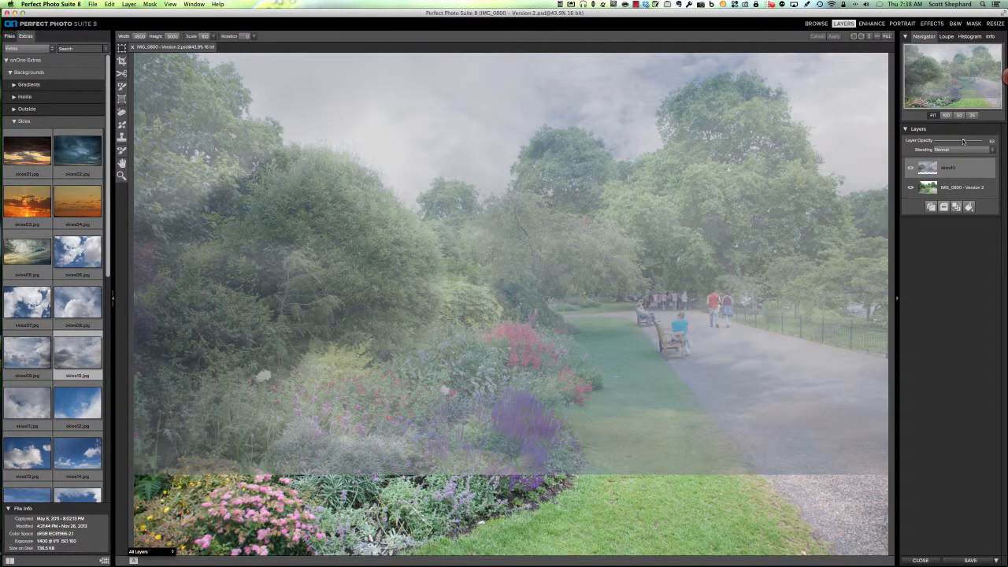
drag(964, 140, 985, 140)
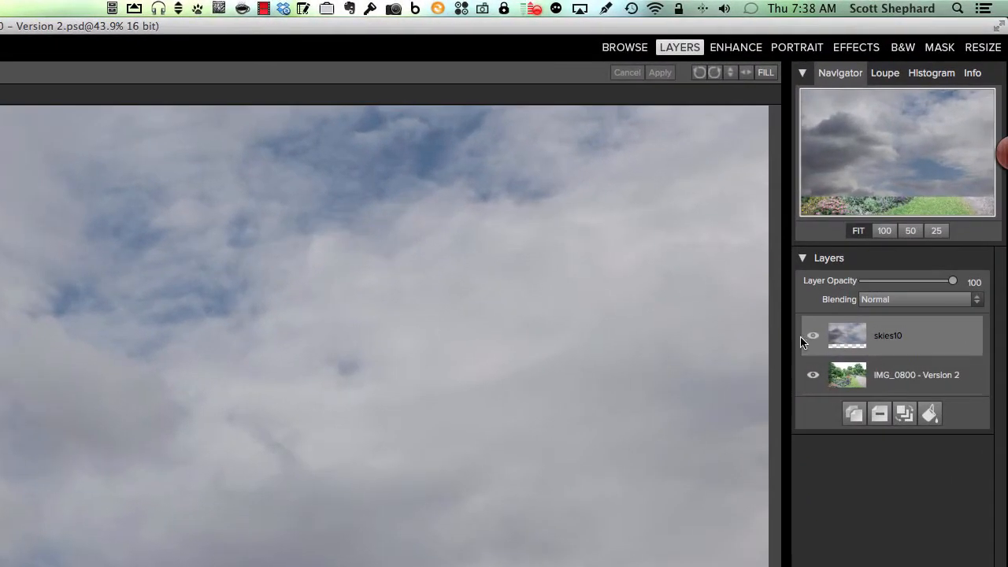
- Place the skies10 layer beneath the garden photo and make the IMG_0800 - Version 2 layer active
drag(841, 330, 840, 372)
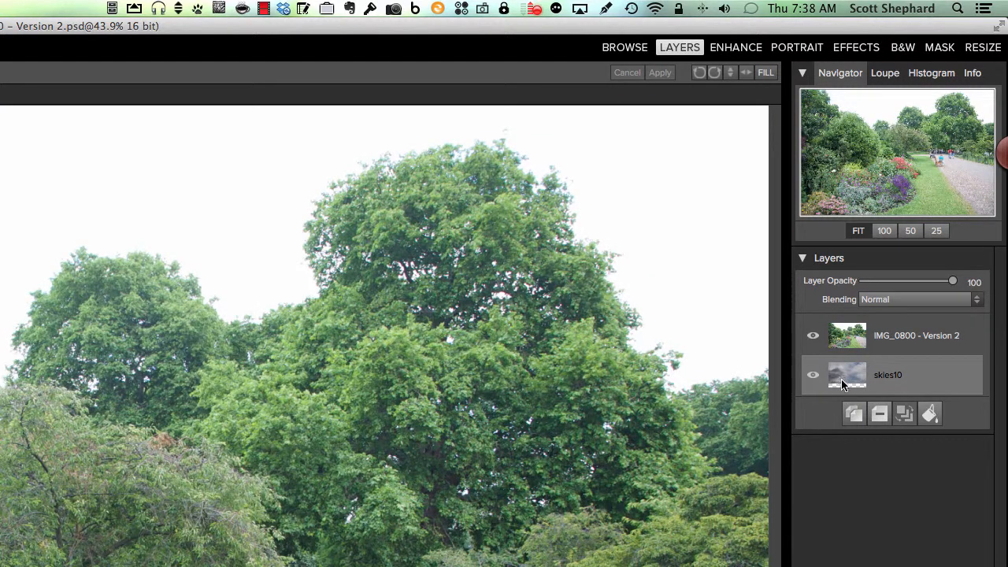
click(914, 337)
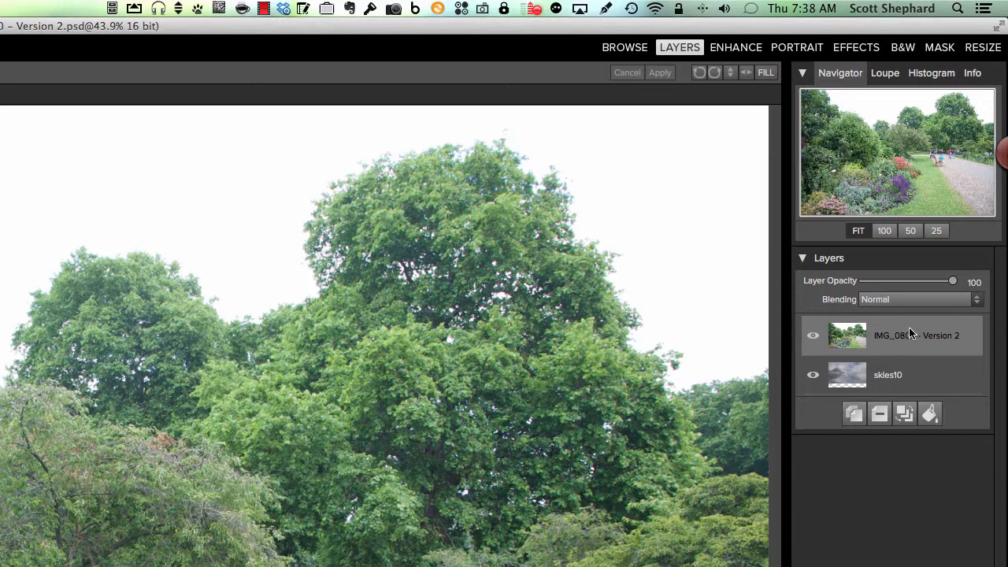
mouse_move(953, 284)
mouse_down()
mouse_move(867, 288)
mouse_move(972, 292)
mouse_up()
click(898, 377)
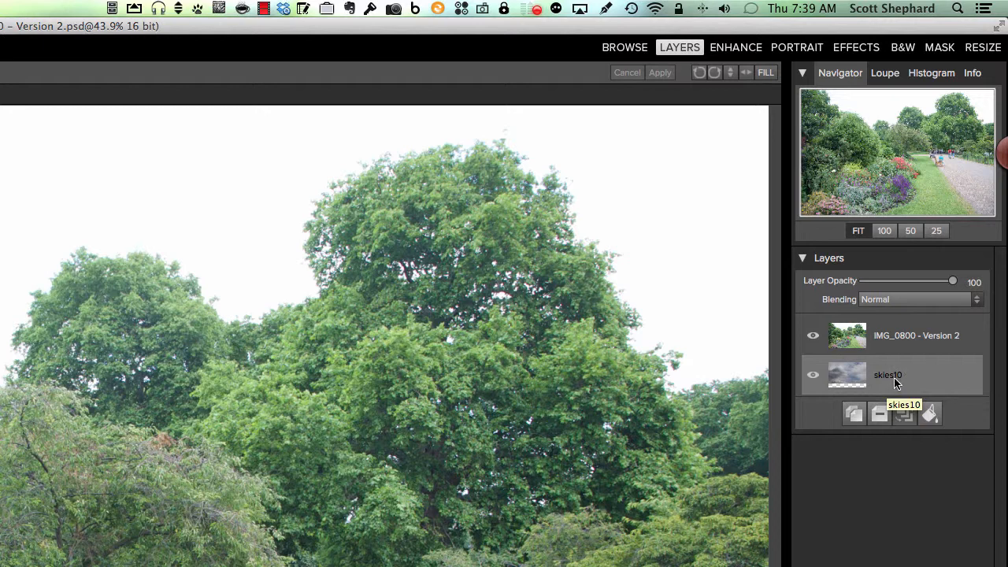
click(896, 337)
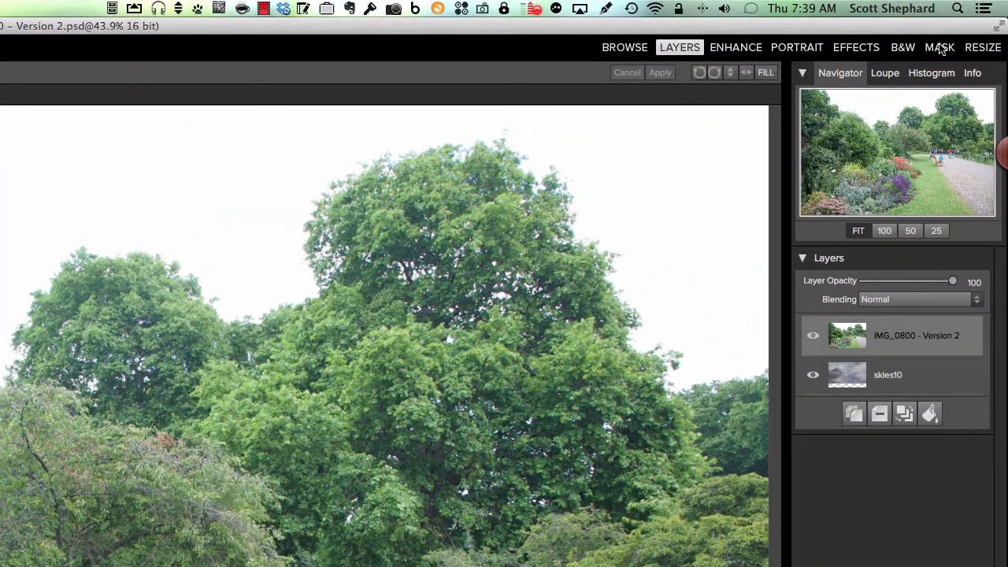
- Clear the existing Keep and Drop colors in the Mask module and sample drop colors across the white sky with the Drop Color eyedropper
click(940, 48)
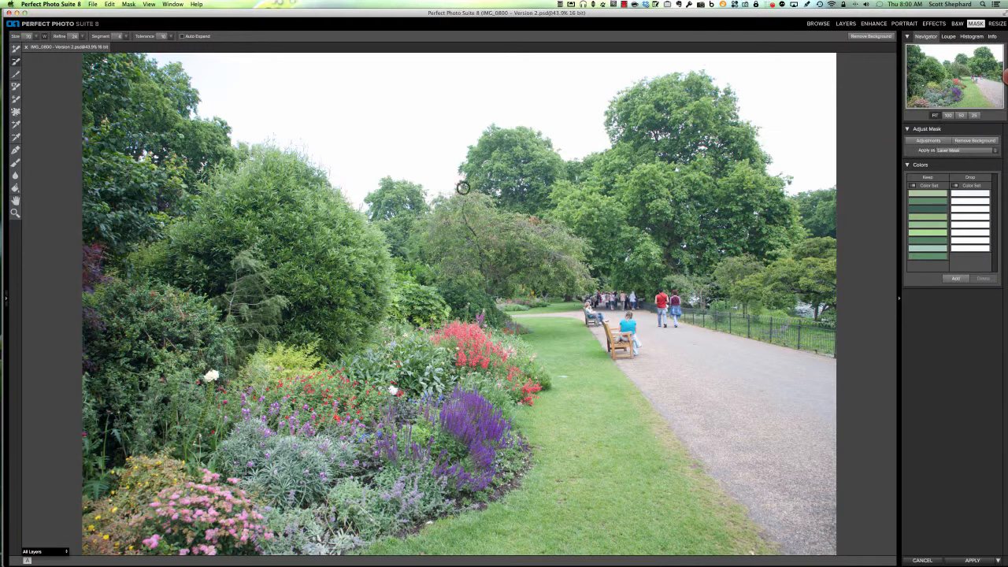
key(super+z)
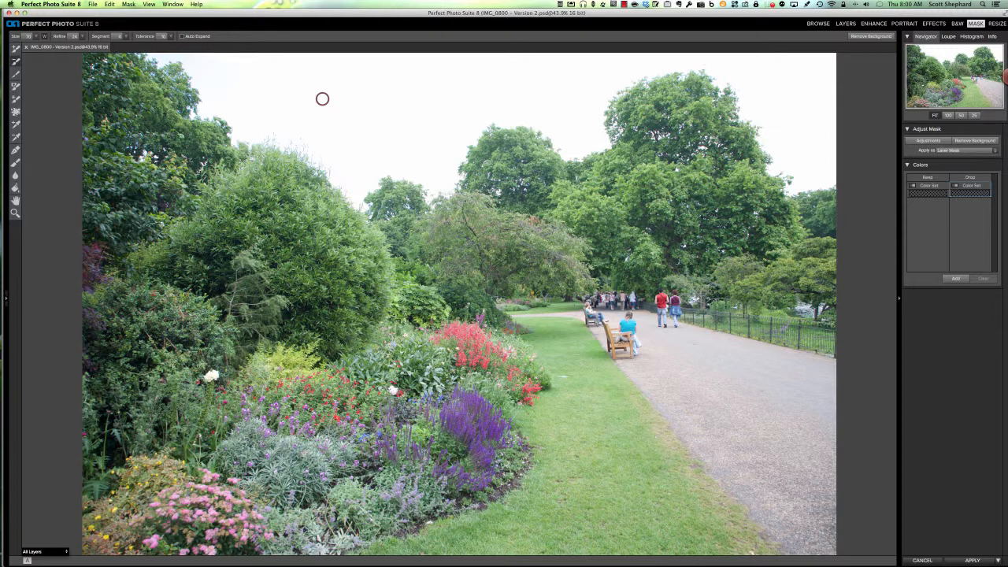
click(16, 138)
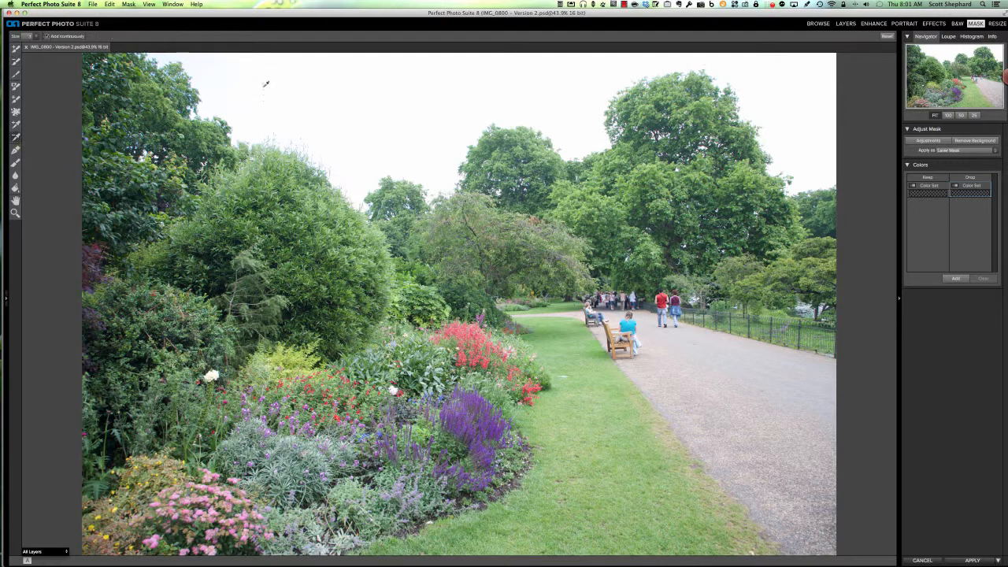
click(204, 60)
click(217, 104)
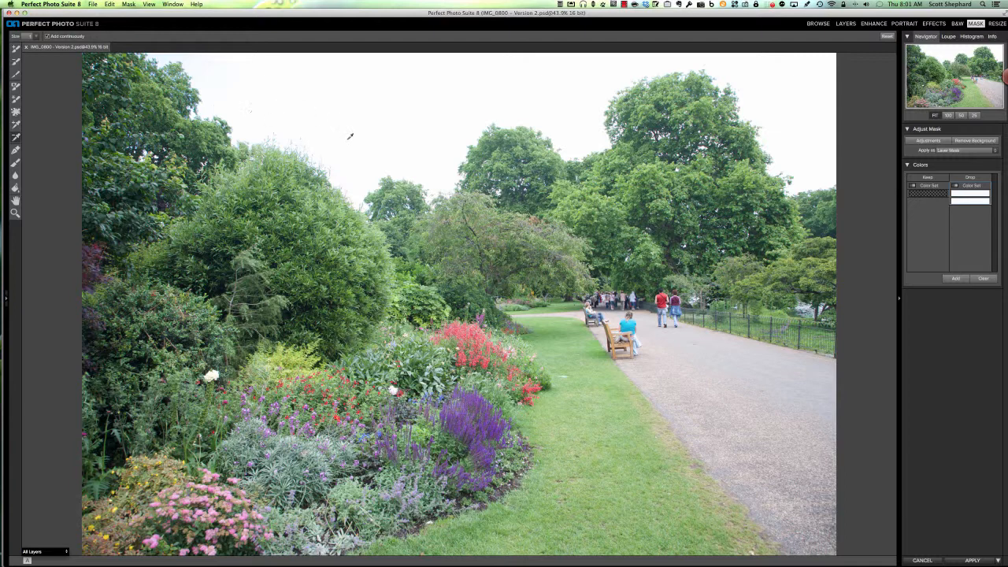
click(363, 176)
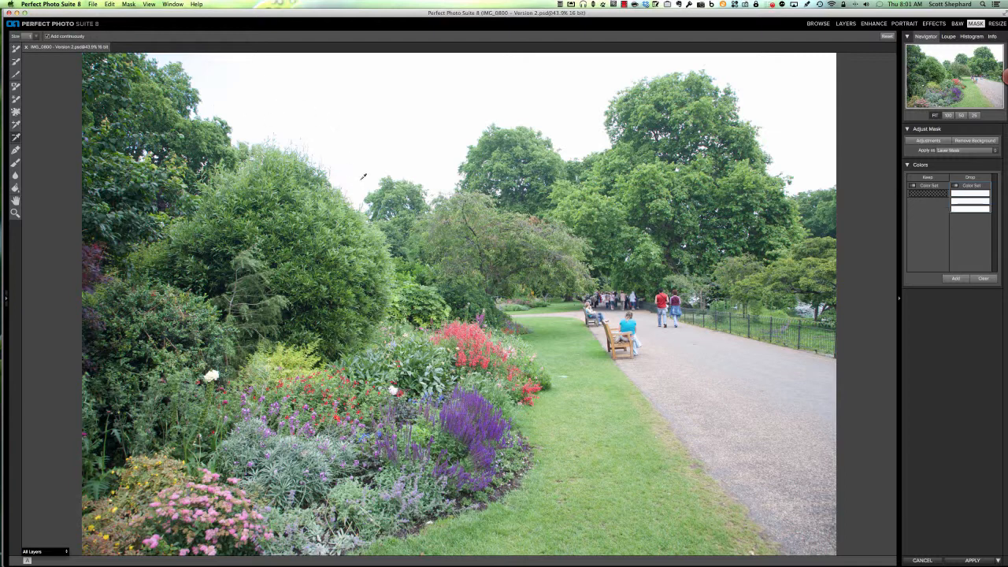
click(447, 81)
click(439, 167)
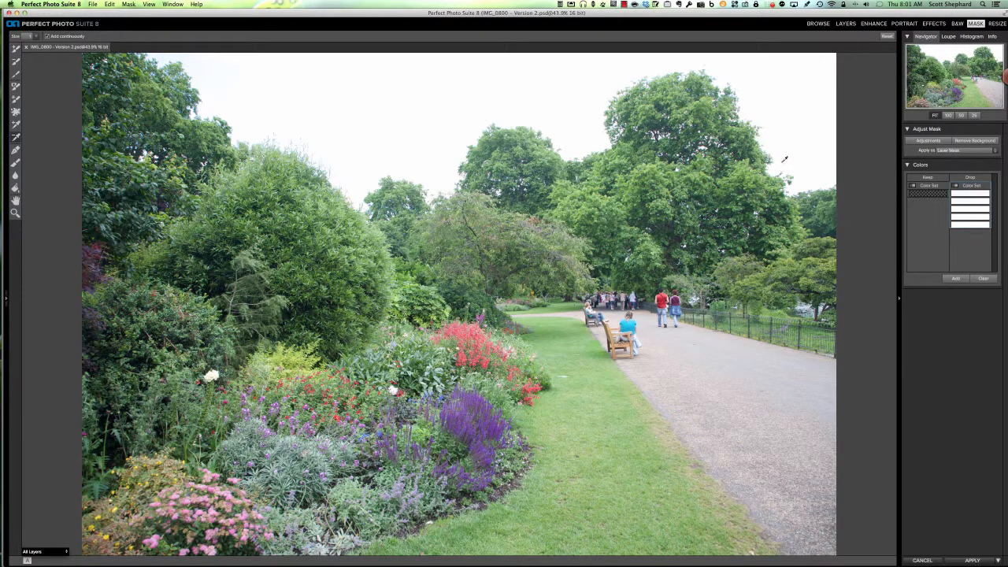
click(785, 159)
click(823, 166)
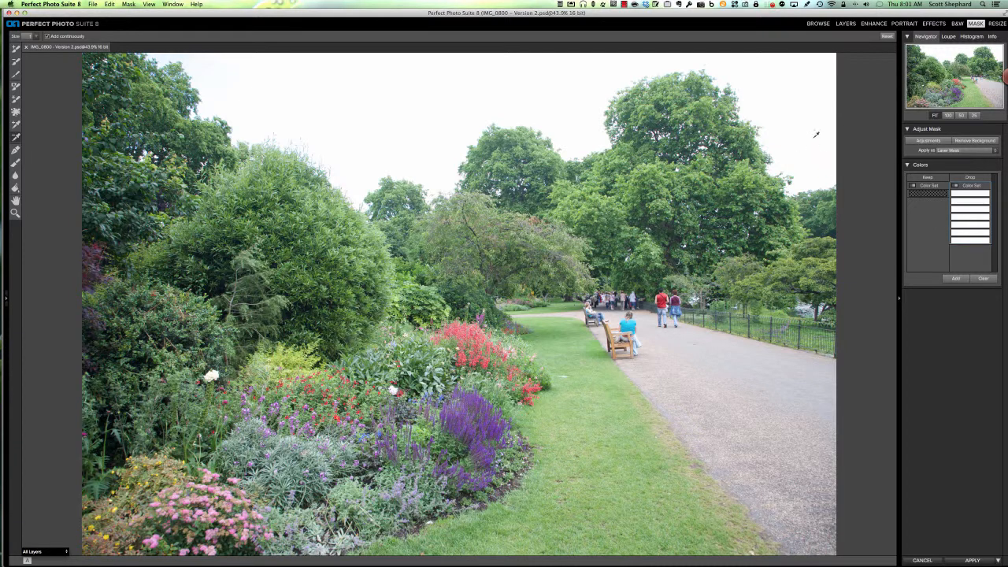
click(811, 71)
click(580, 138)
click(439, 150)
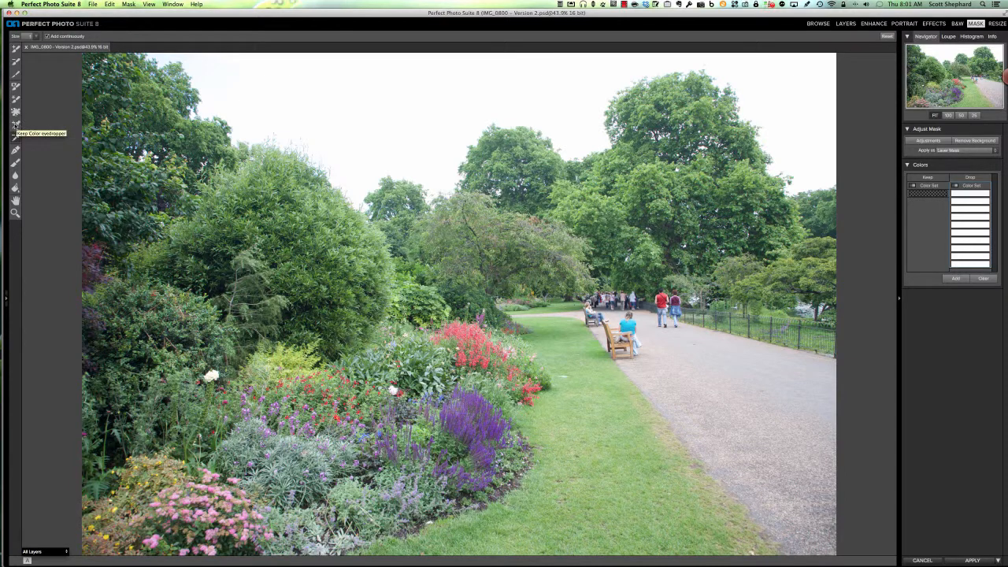
- Sample a range of light and dark greens from the treetops as keep colors with the Keep Color eyedropper
click(15, 125)
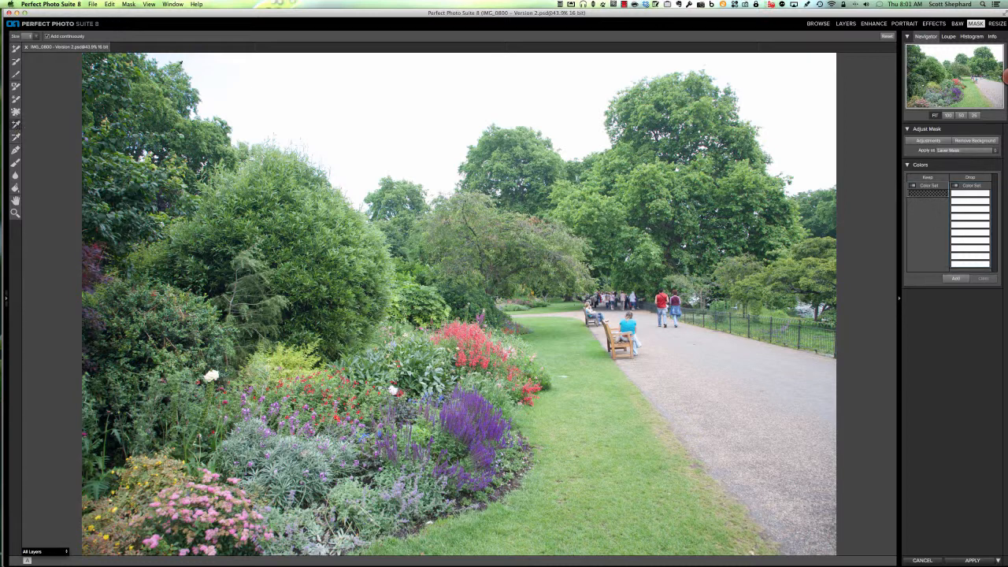
click(181, 63)
click(200, 91)
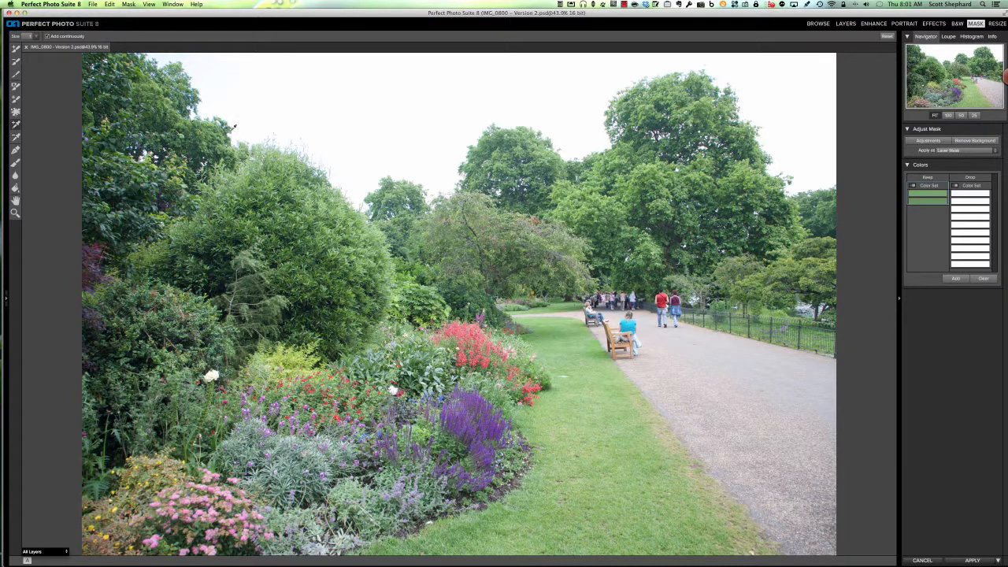
click(232, 125)
click(502, 137)
click(506, 132)
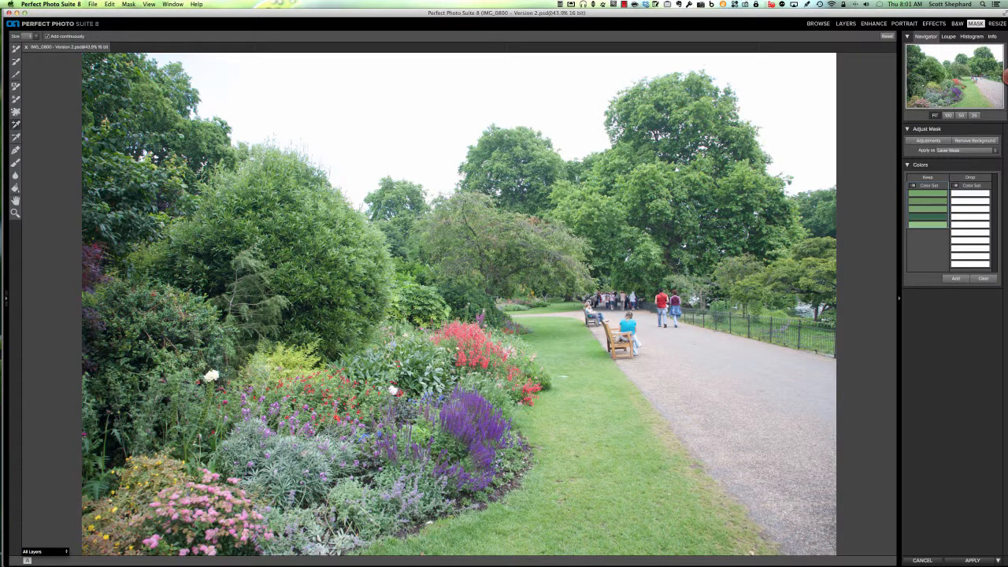
click(496, 178)
click(705, 79)
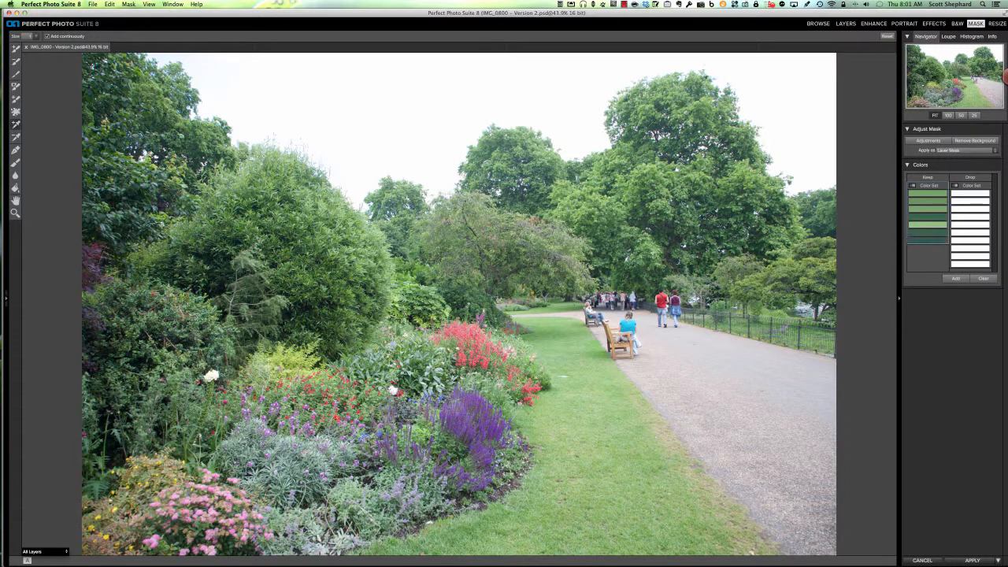
click(712, 82)
click(831, 194)
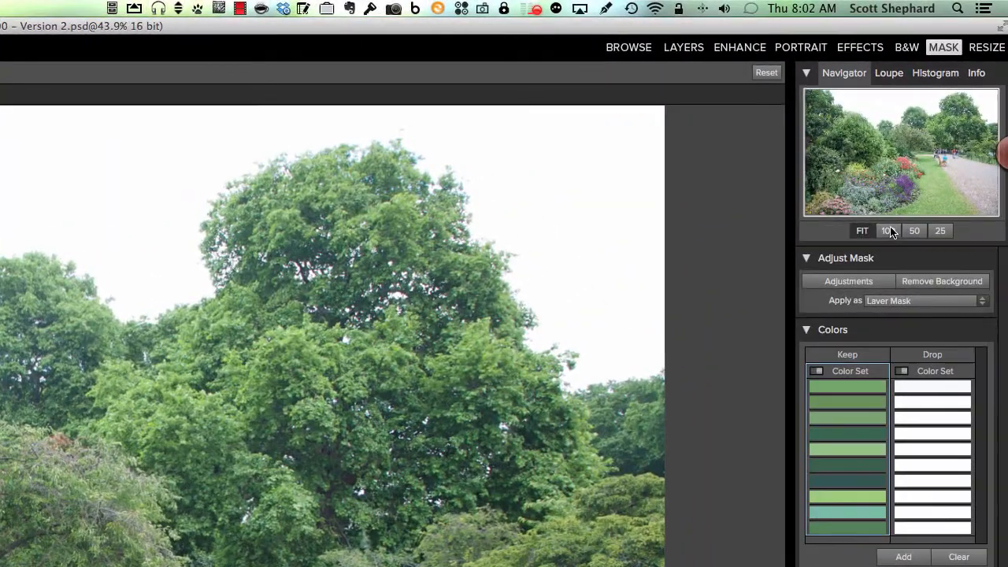
- Sample an additional keep color from the upper edge of the middle tree's crown at 100% zoom
click(890, 231)
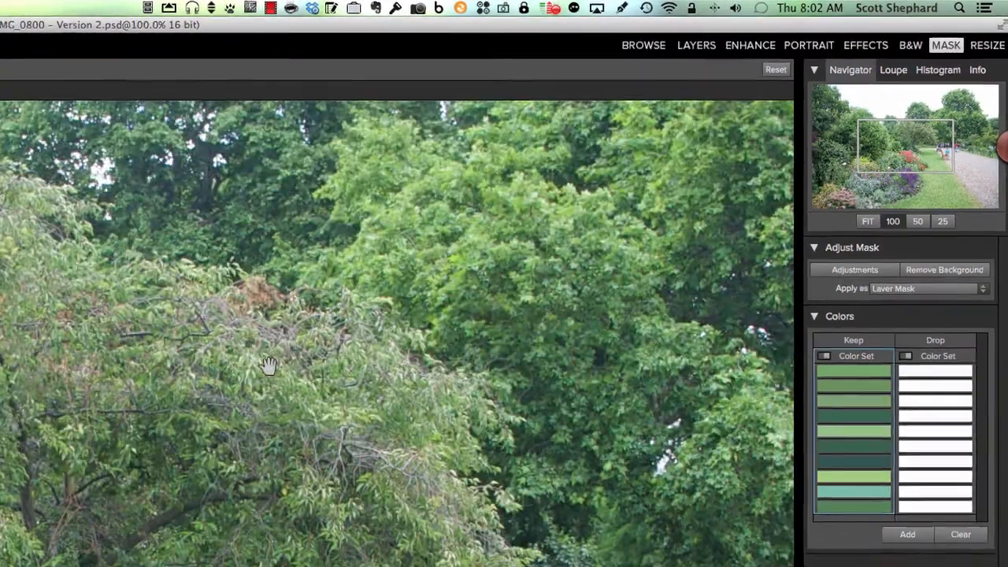
drag(269, 365, 536, 424)
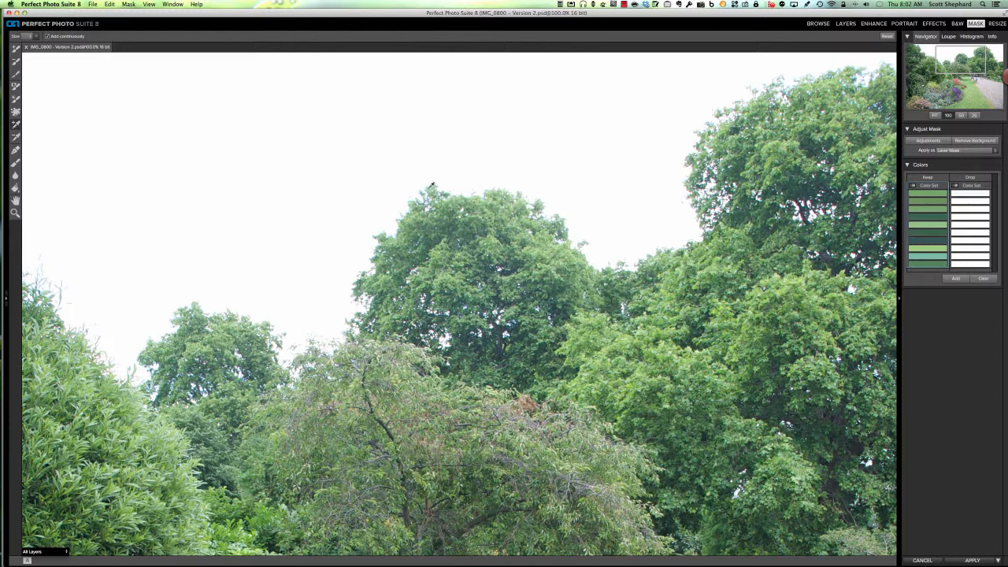
click(432, 185)
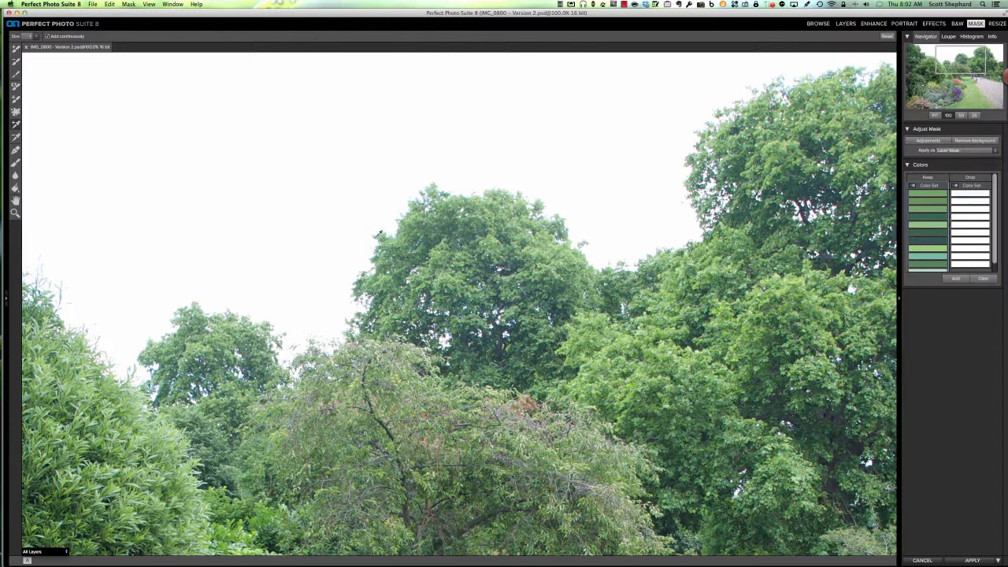
click(936, 115)
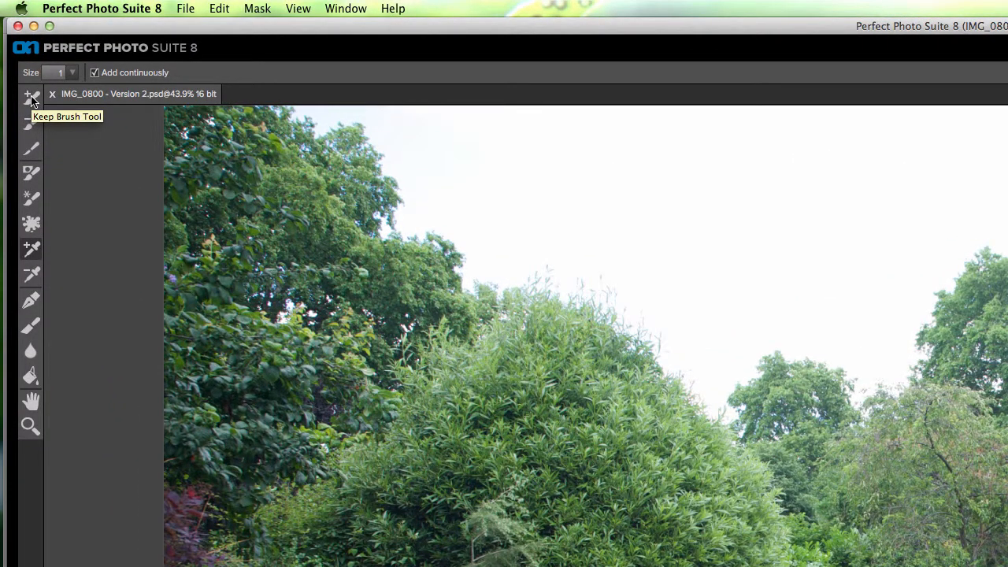
- Paint away the white sky above the trees with the Drop Brush, using size 70, refine 24, segment 4 and tolerance 10
click(27, 122)
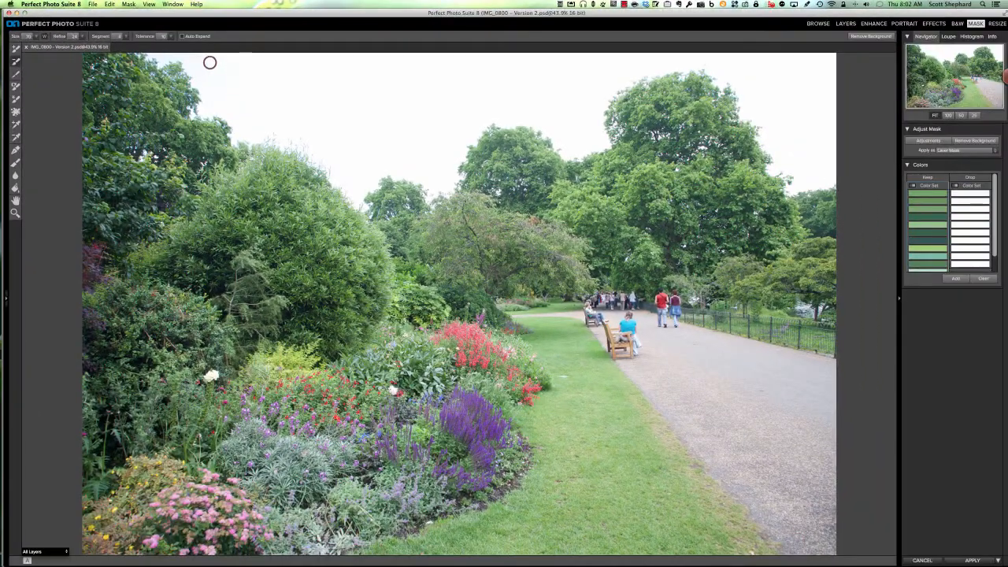
drag(348, 102, 387, 134)
mouse_move(229, 76)
mouse_down()
mouse_move(315, 113)
mouse_move(408, 108)
mouse_move(417, 84)
mouse_move(284, 80)
mouse_up()
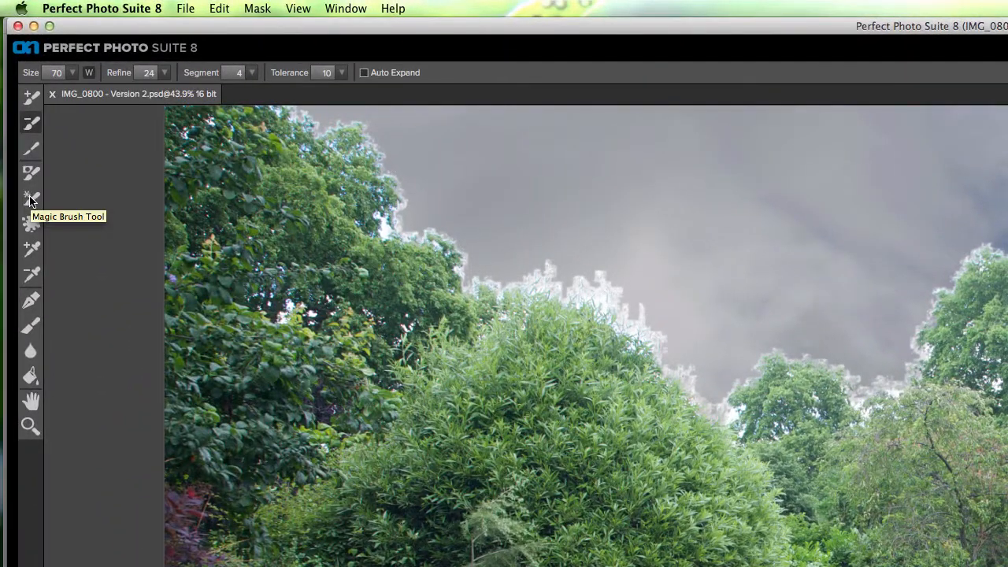
- Adjust the Magic Brush size in Paint Out mode and brush away the white halo along the trees and large bush in the photo's left part
click(30, 200)
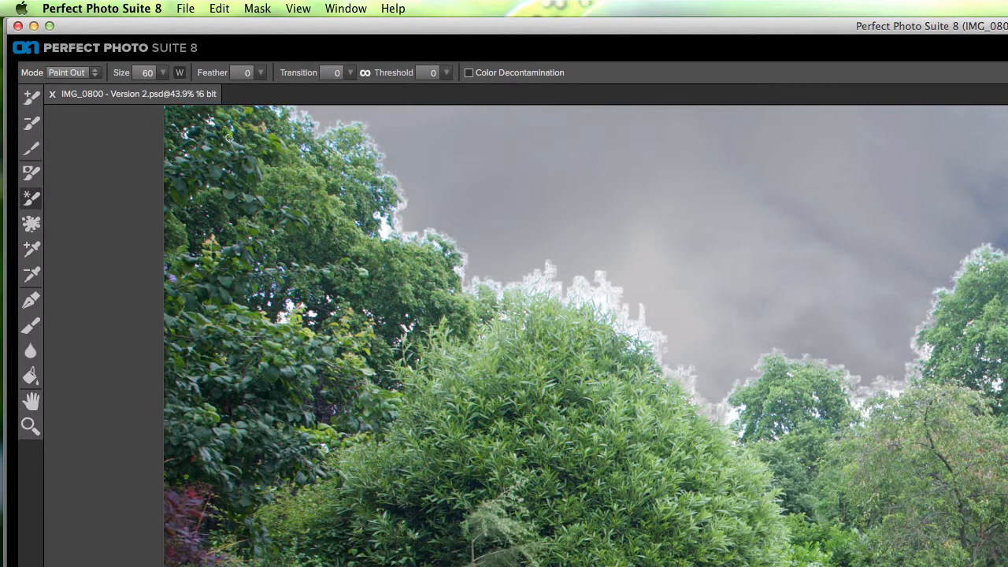
click(162, 73)
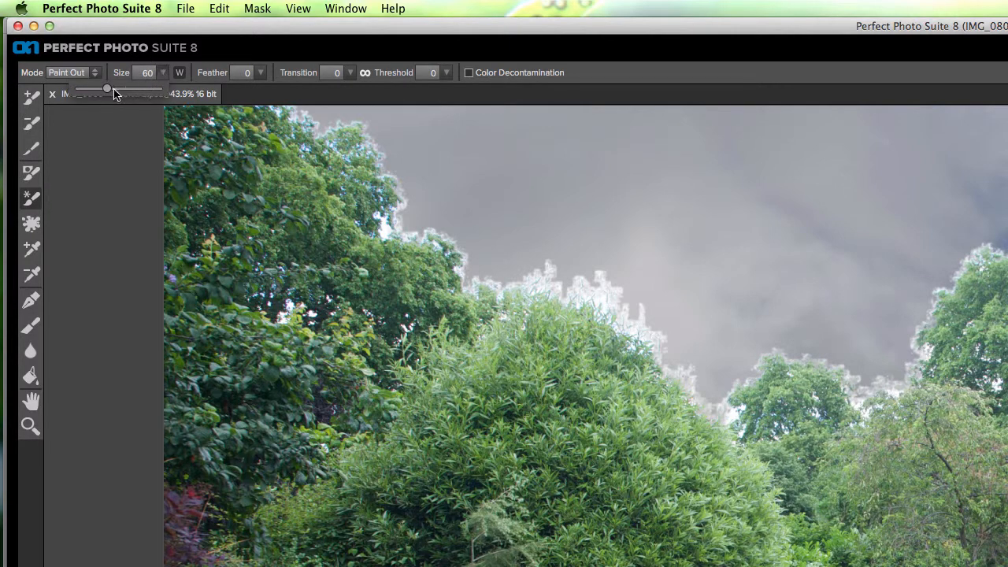
drag(107, 89, 120, 89)
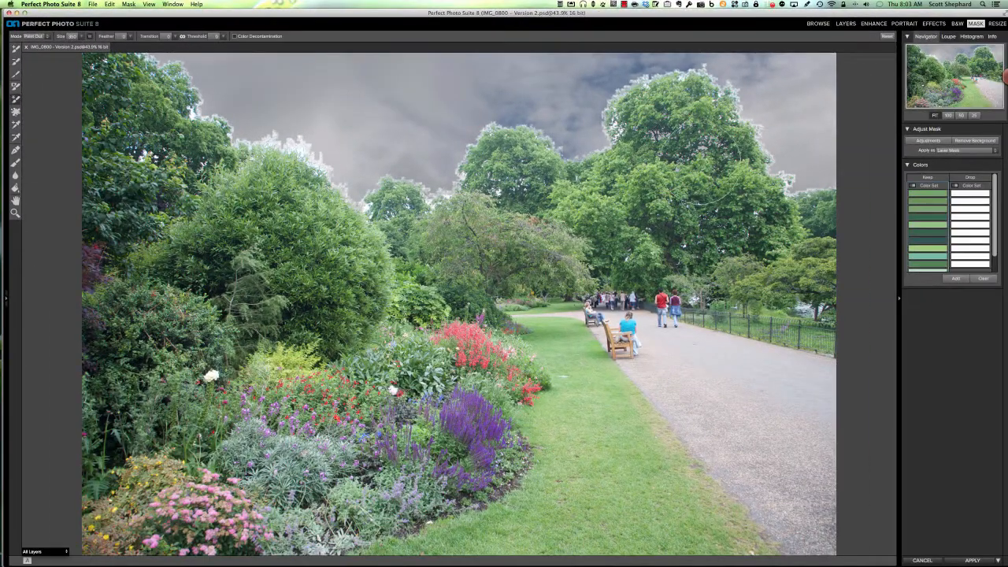
click(80, 37)
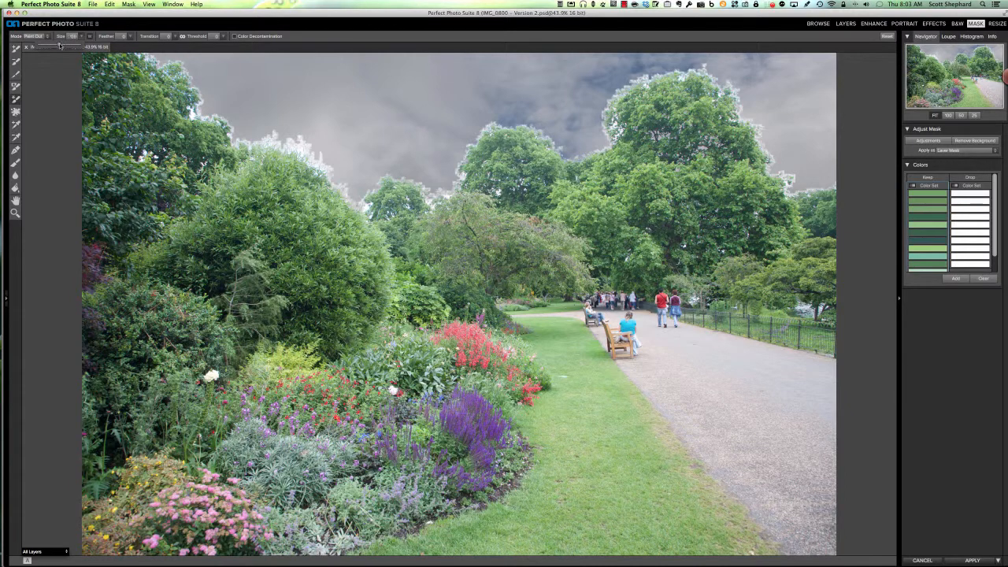
drag(57, 47, 47, 47)
click(84, 37)
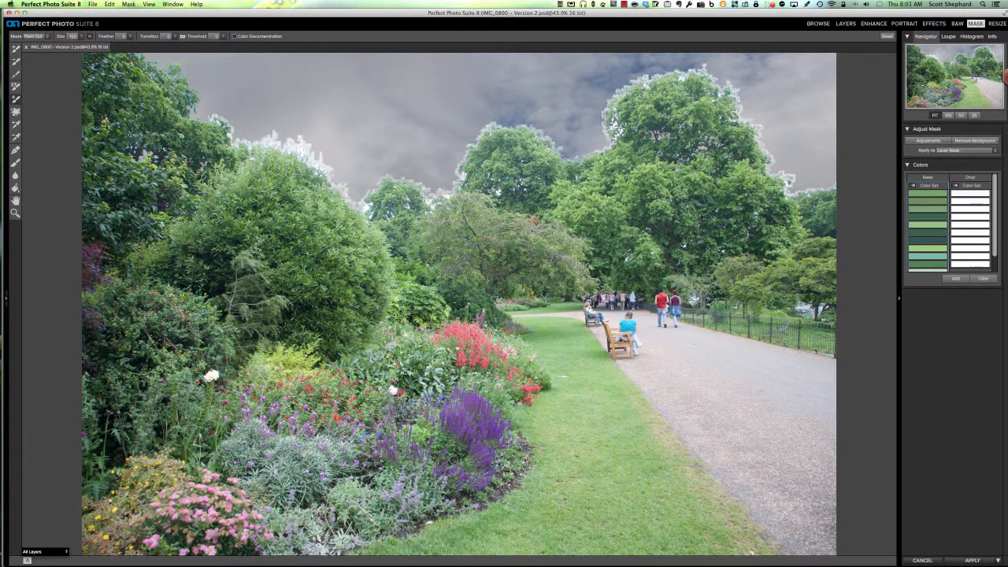
mouse_move(214, 118)
mouse_down()
mouse_move(232, 136)
mouse_move(305, 145)
mouse_up()
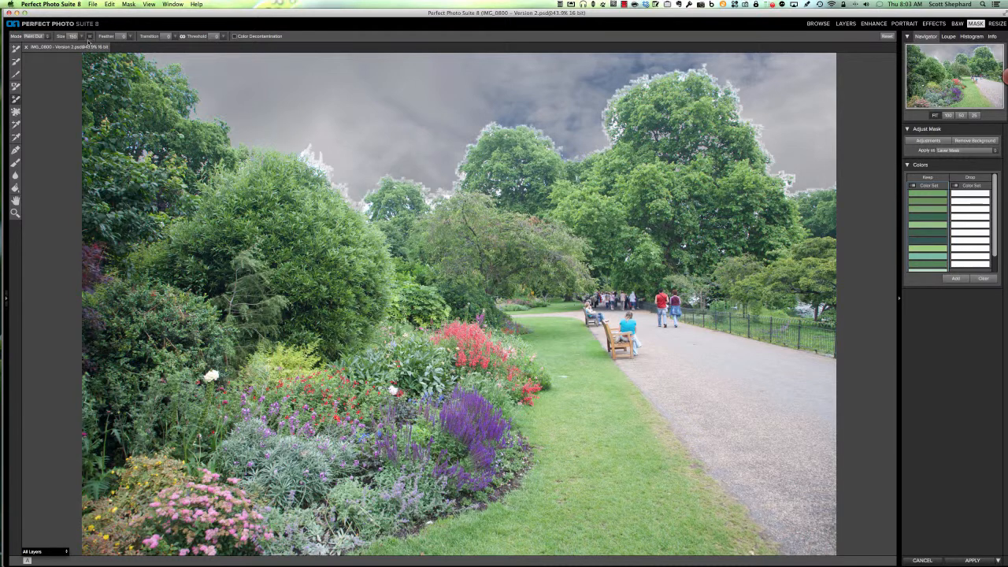
- Enlarge the Magic Brush and paint out the white fringe around the remaining bush, middle trees and tall tree
click(81, 37)
drag(58, 46, 62, 46)
mouse_move(313, 162)
mouse_down()
mouse_move(346, 195)
mouse_move(433, 197)
mouse_move(453, 193)
mouse_move(466, 140)
mouse_move(512, 126)
mouse_move(564, 153)
mouse_move(535, 189)
mouse_move(500, 193)
mouse_move(496, 169)
mouse_move(599, 149)
mouse_move(630, 126)
mouse_move(635, 87)
mouse_up()
mouse_move(605, 118)
mouse_down()
mouse_move(627, 130)
mouse_move(642, 72)
mouse_move(674, 70)
mouse_move(721, 90)
mouse_move(780, 175)
mouse_move(813, 197)
mouse_move(829, 193)
mouse_move(820, 225)
mouse_move(762, 216)
mouse_move(618, 242)
mouse_up()
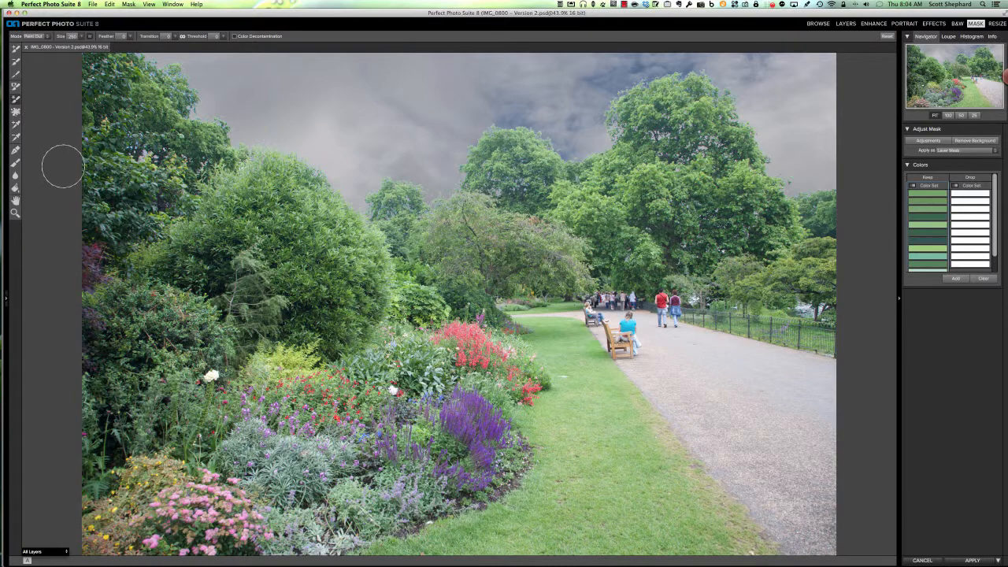
- Check the tree edges at 100% zoom and trim the mask edge around the treetops with an enlarged Chisel tool in Remove mode
click(950, 116)
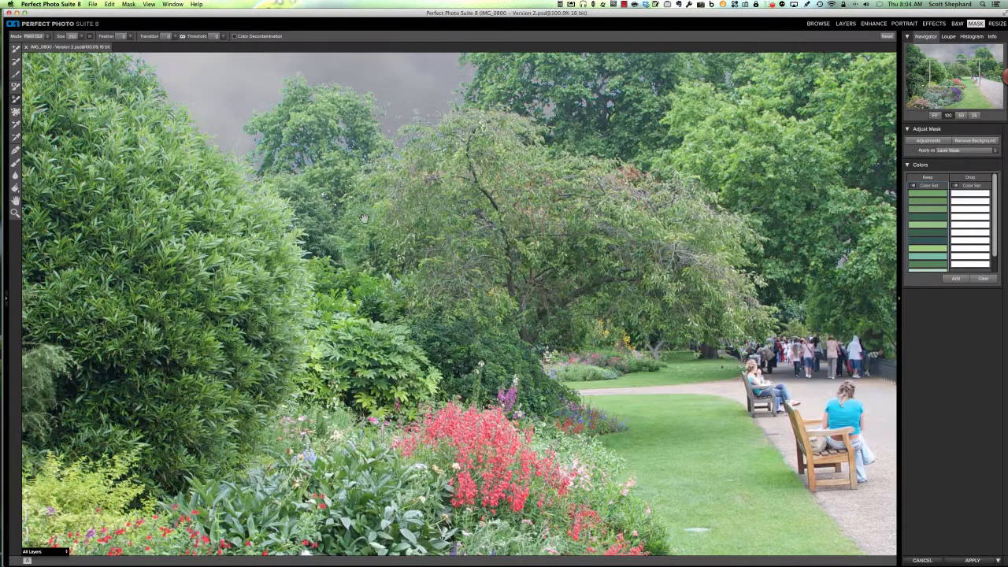
drag(365, 217, 360, 369)
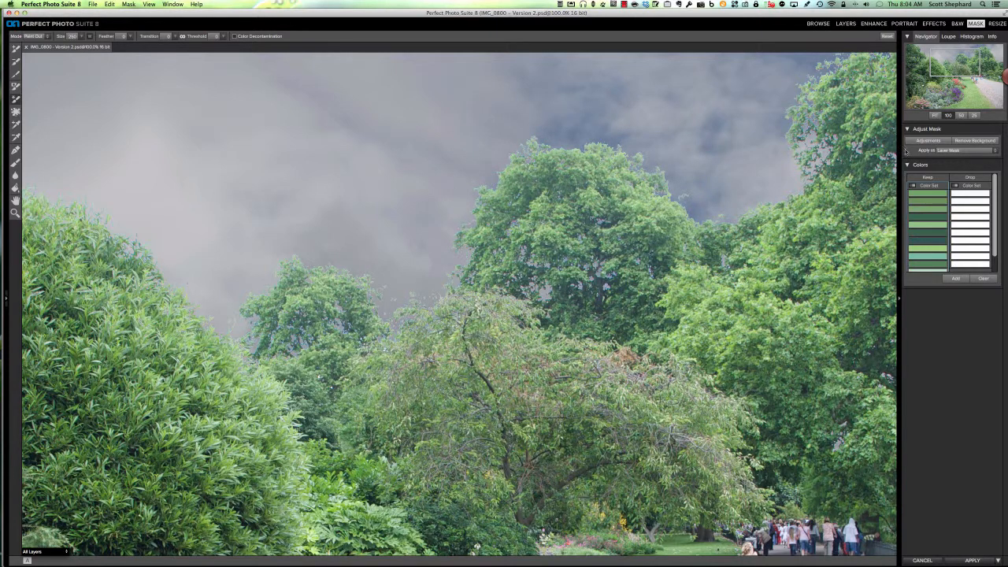
click(935, 115)
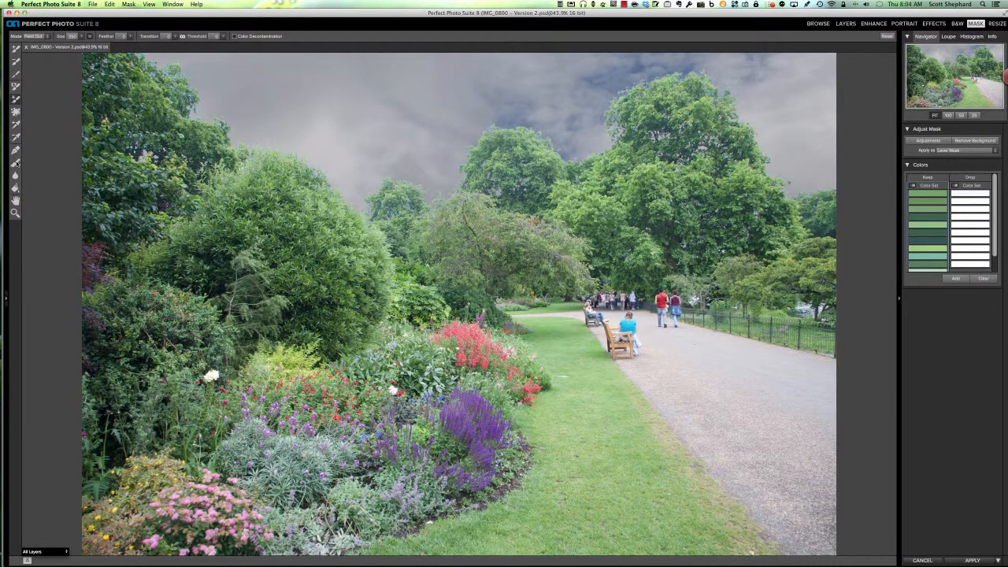
click(16, 163)
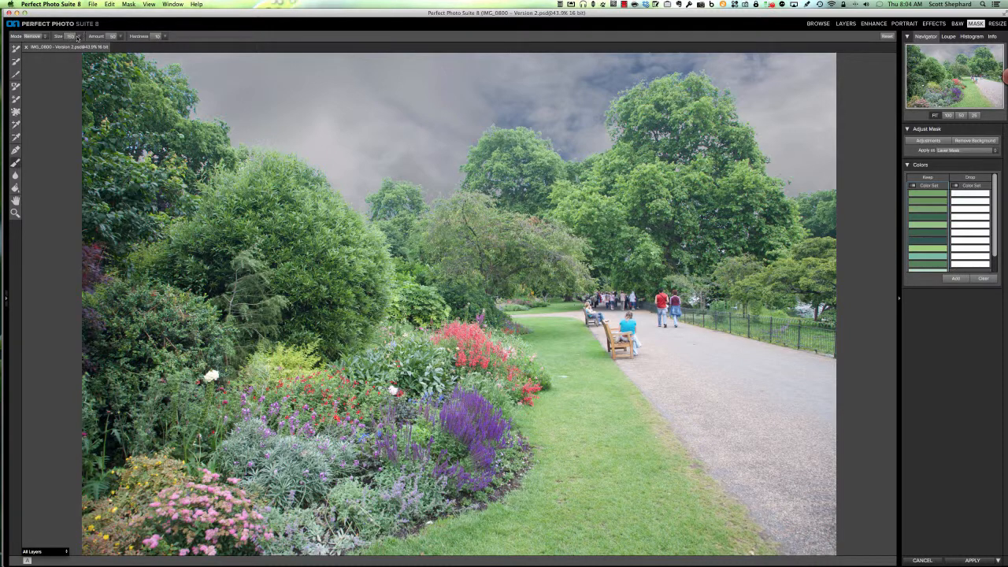
click(70, 37)
drag(56, 46, 61, 46)
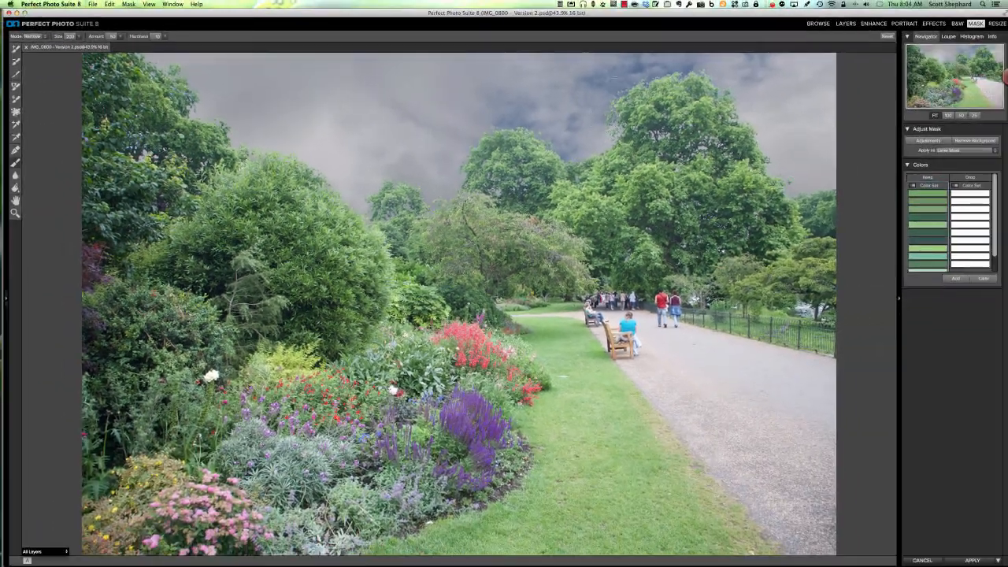
mouse_move(638, 82)
mouse_down()
mouse_move(697, 79)
mouse_move(699, 90)
mouse_up()
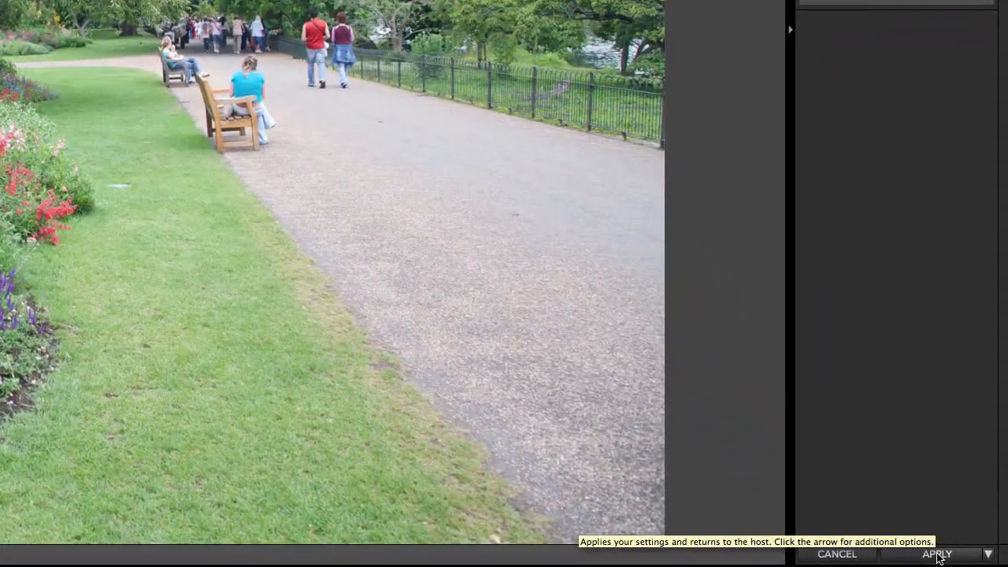
- Apply the layer mask to the garden photo and close the document with the skies10 layer active
click(937, 554)
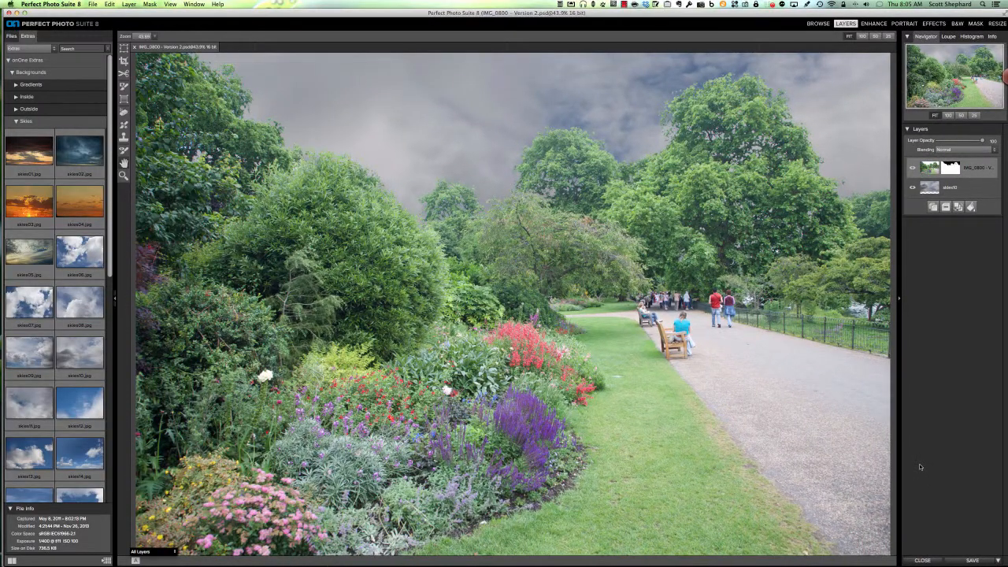
key(alt+bracketleft)
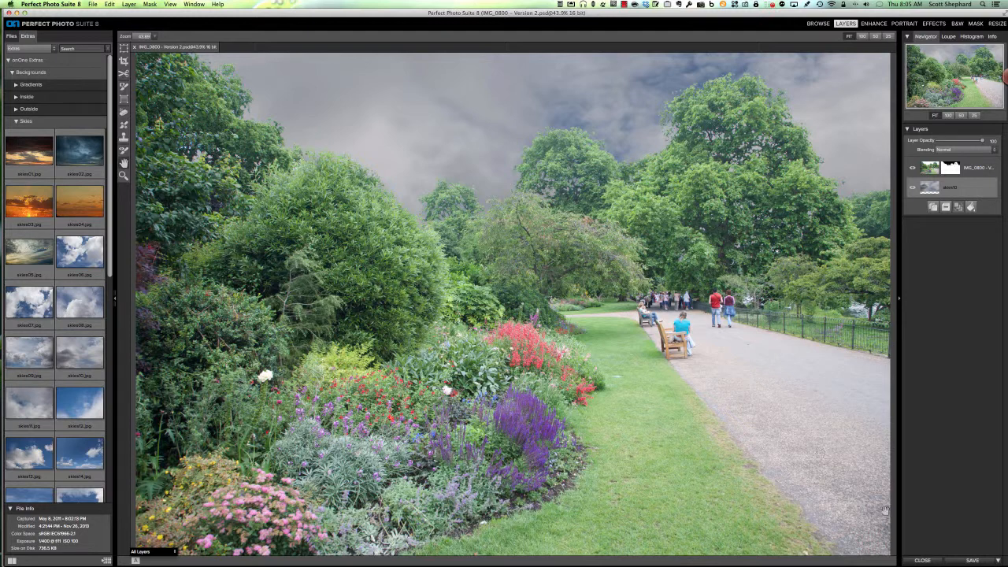
click(923, 560)
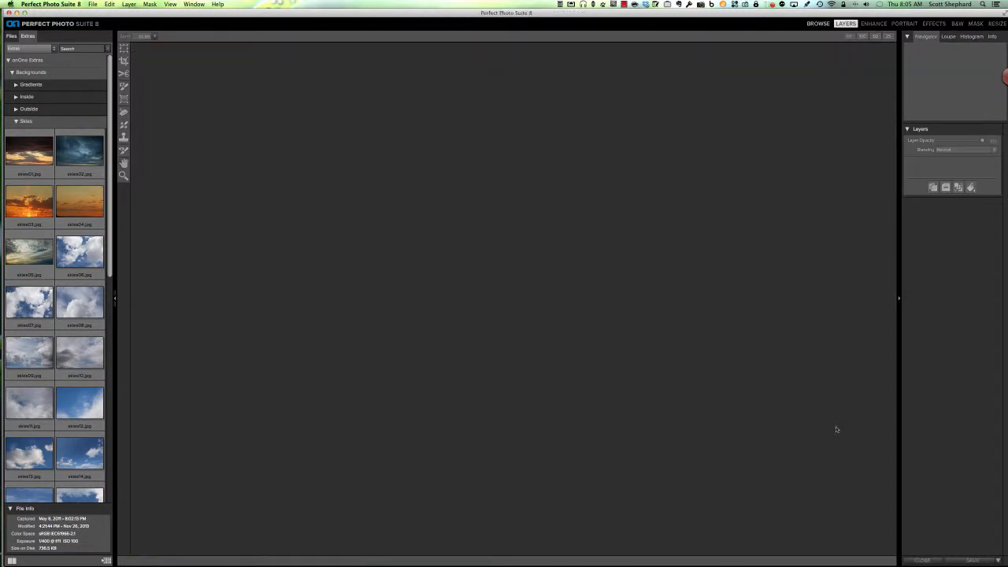
- Switch to Aperture and compare the garden photo's grey cloudy sky version with its orange sunset sky version
mouse_move(16, 213)
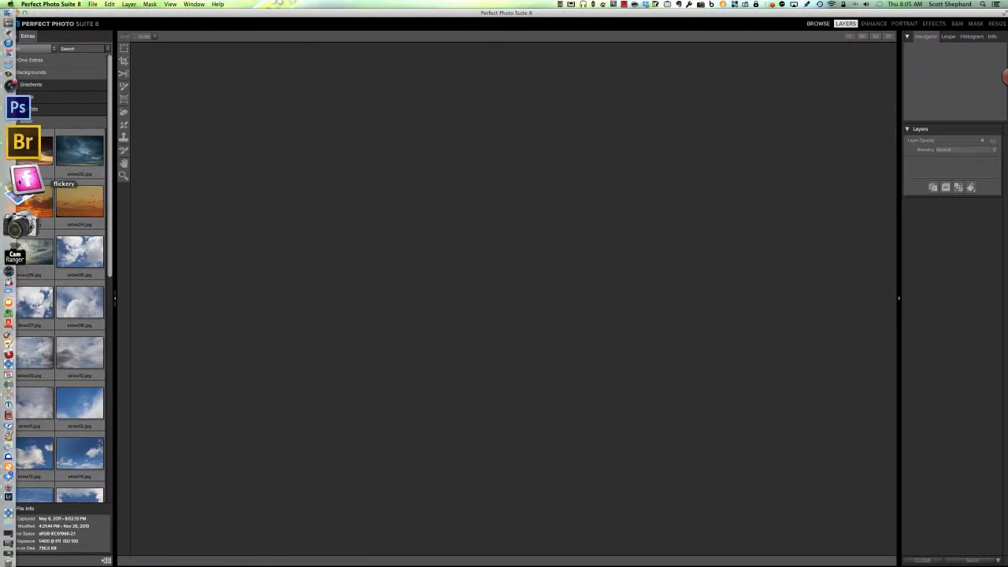
click(22, 139)
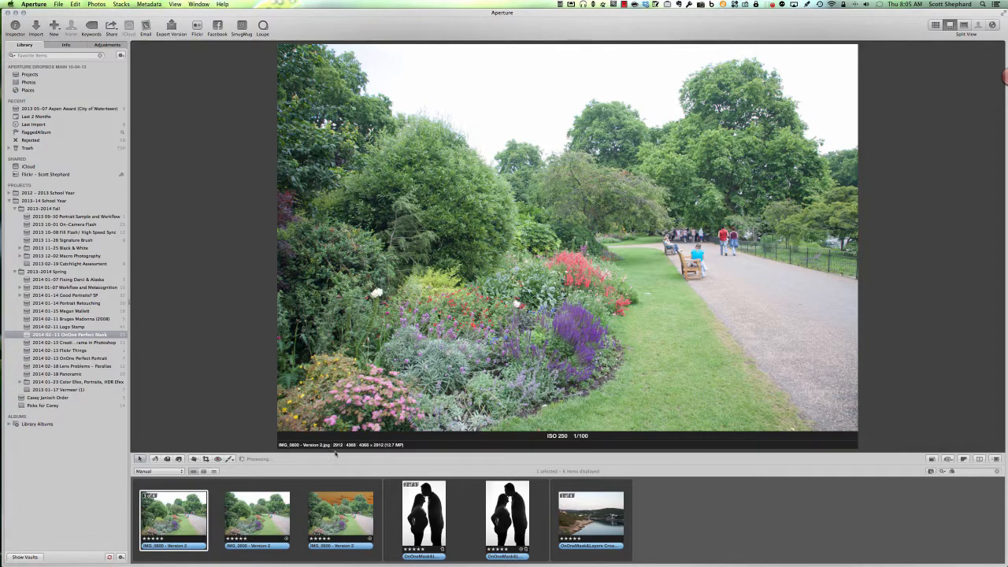
click(256, 512)
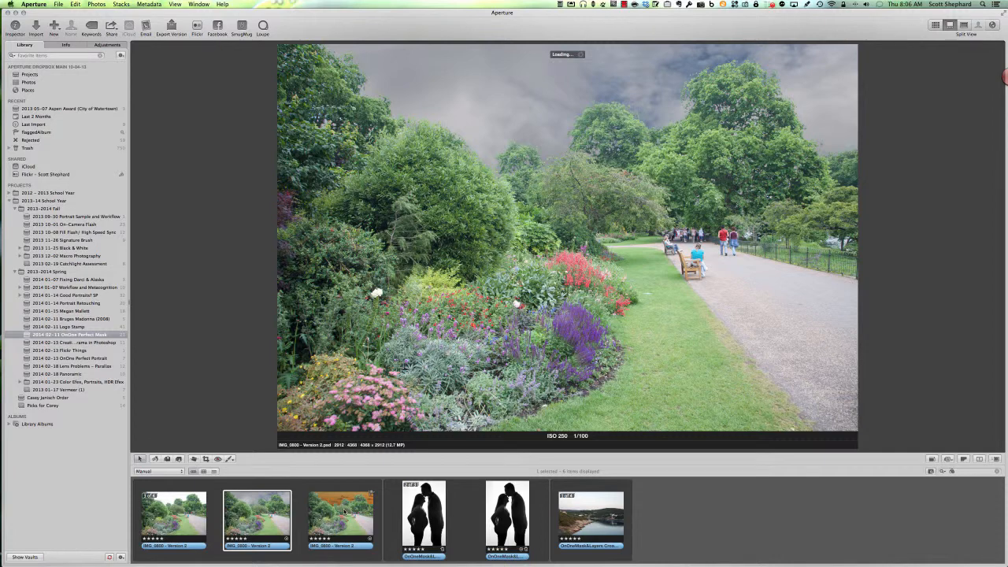
click(340, 513)
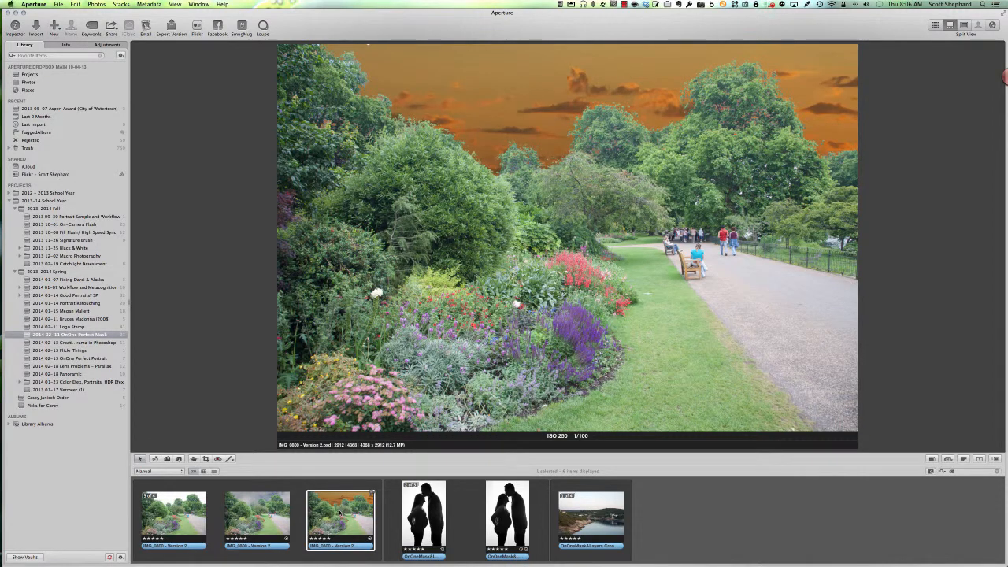
click(260, 521)
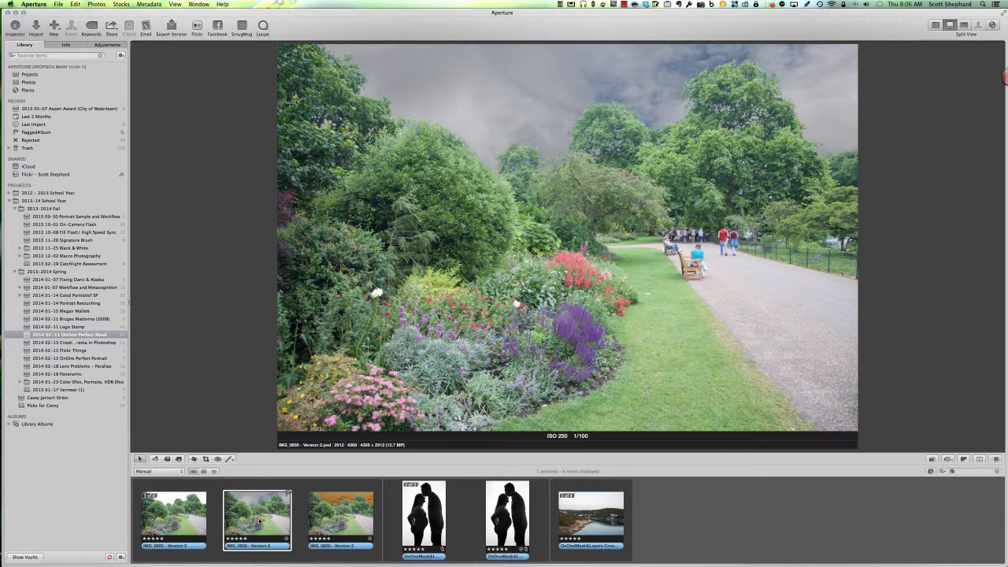
- Open the first maternity silhouette photo from Aperture in the Perfect Photo Suite 8 plug-in
click(432, 533)
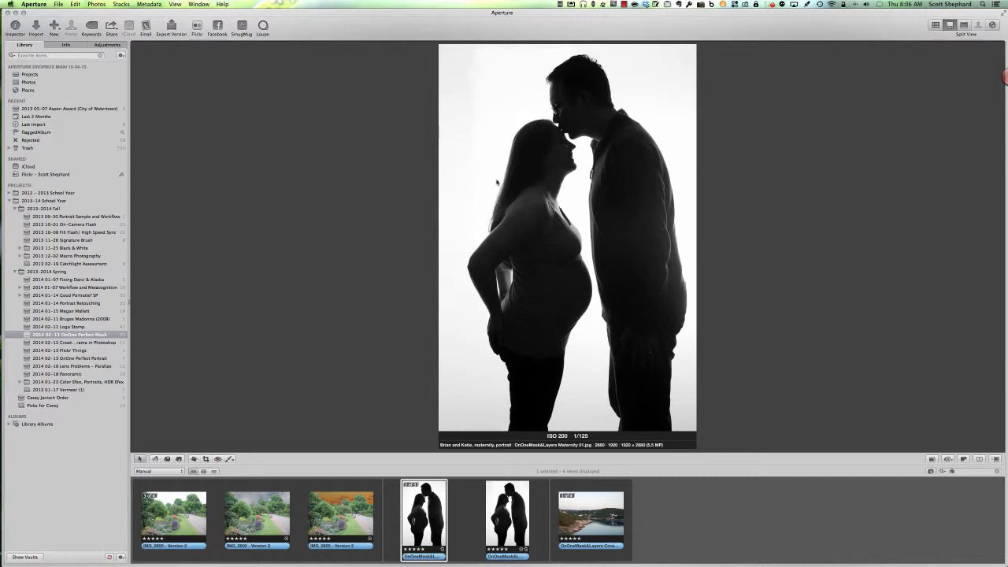
right_click(500, 140)
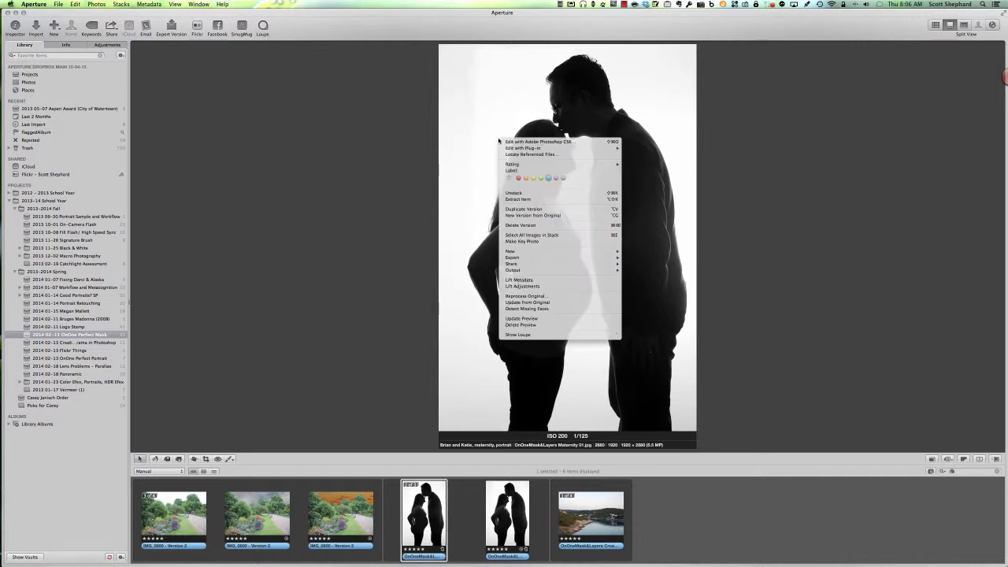
mouse_move(517, 148)
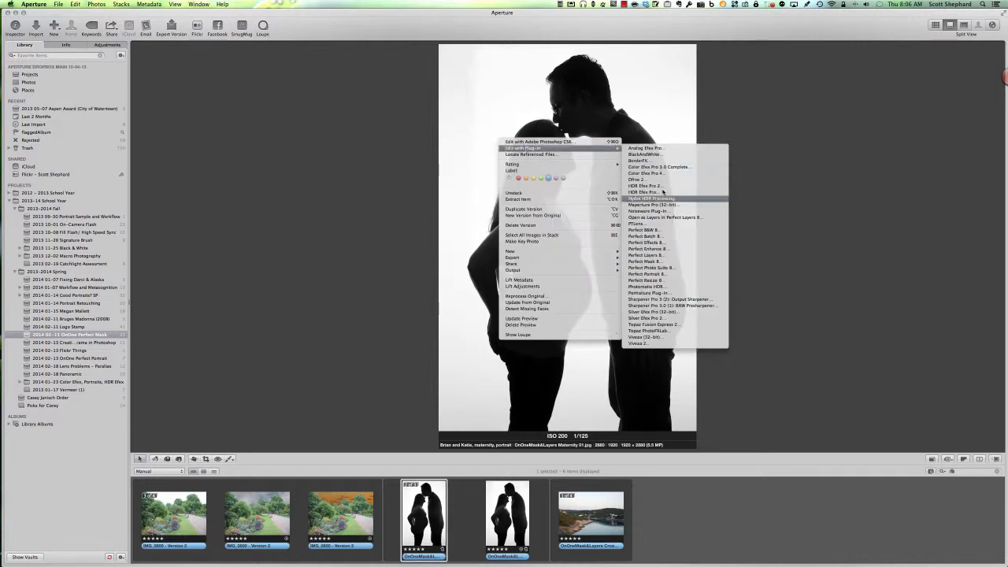
click(666, 269)
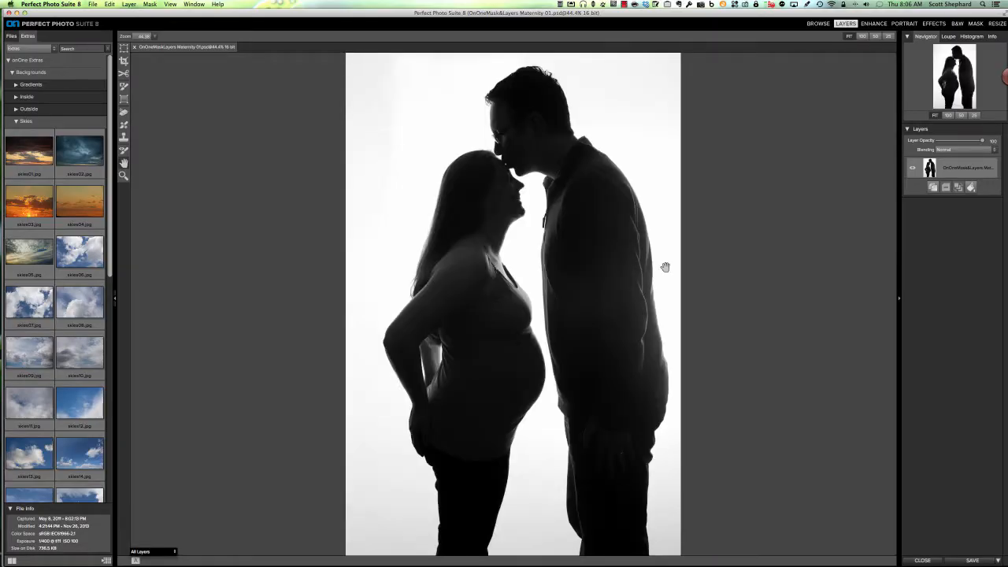
- Collapse the Skies extras, expand Studio Backdrops and add Backdrop06.jpg to the silhouette photo as a layer
click(17, 120)
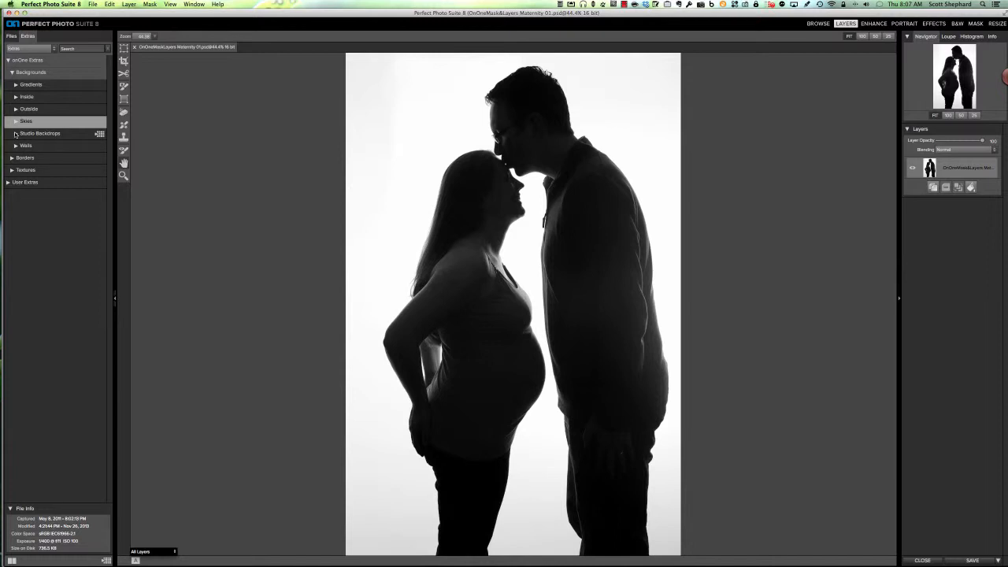
click(15, 134)
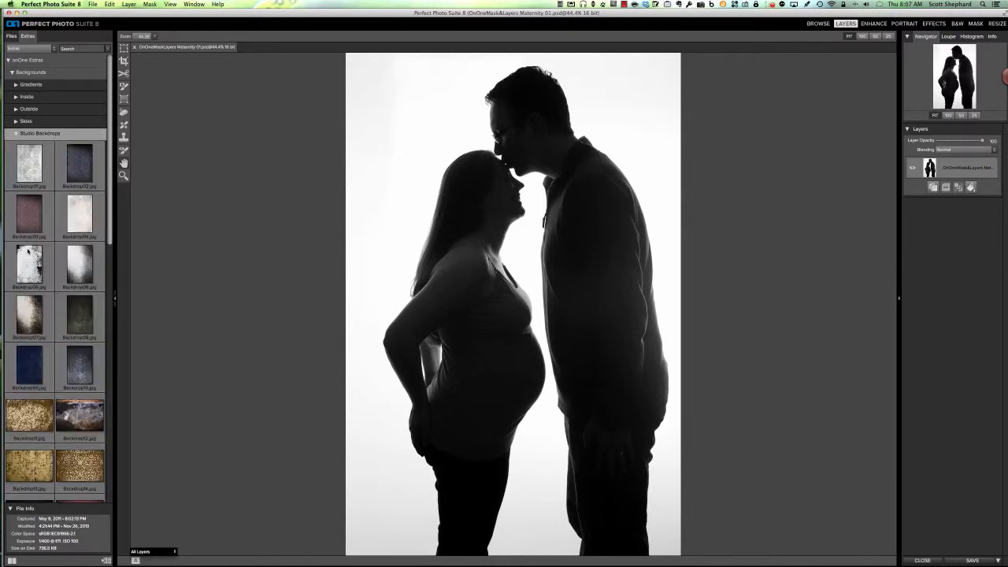
click(79, 268)
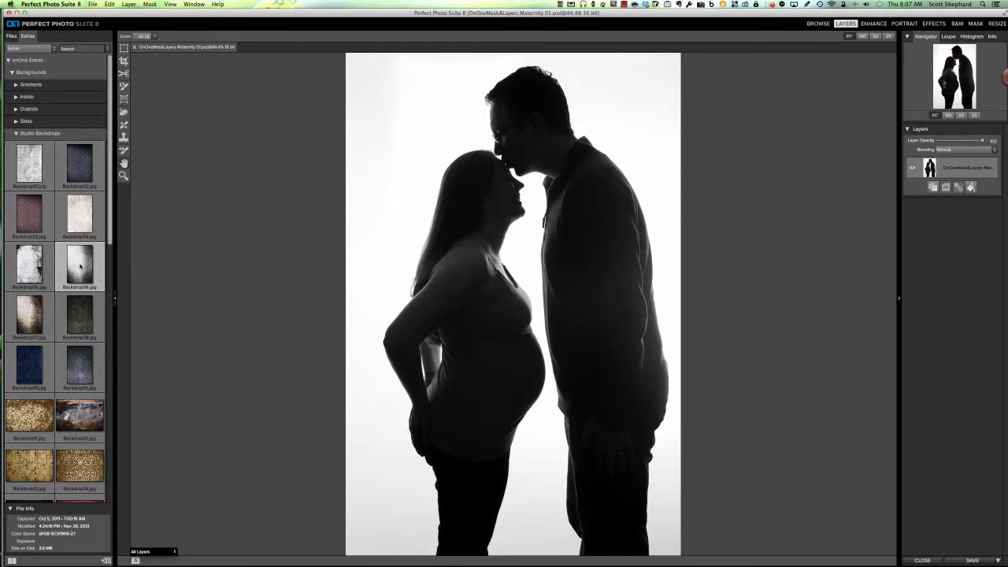
double_click(80, 268)
click(572, 374)
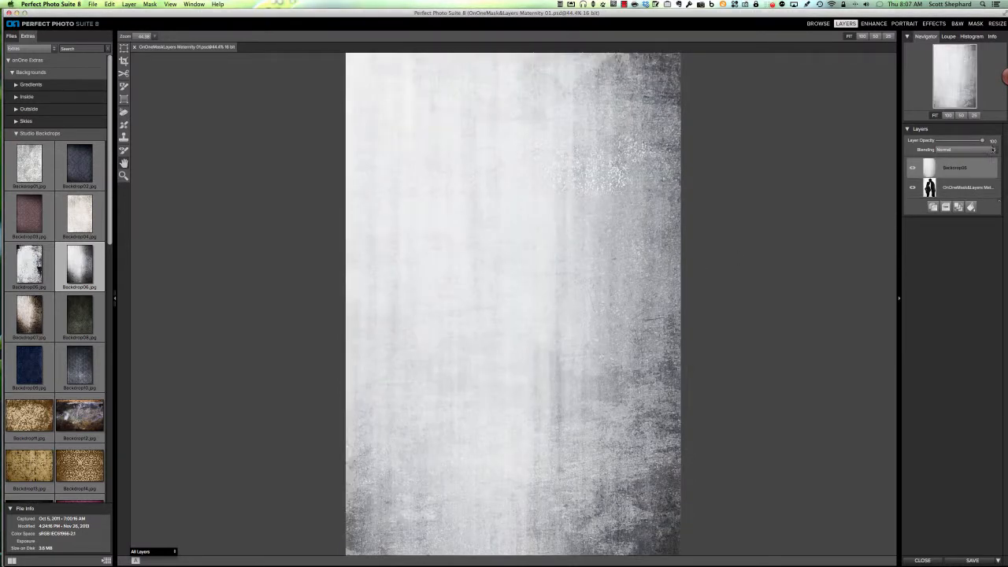
- Preview the Backdrop06 layer at 63 opacity, restore it to 100, and move it below the couple's layer
drag(983, 141, 966, 144)
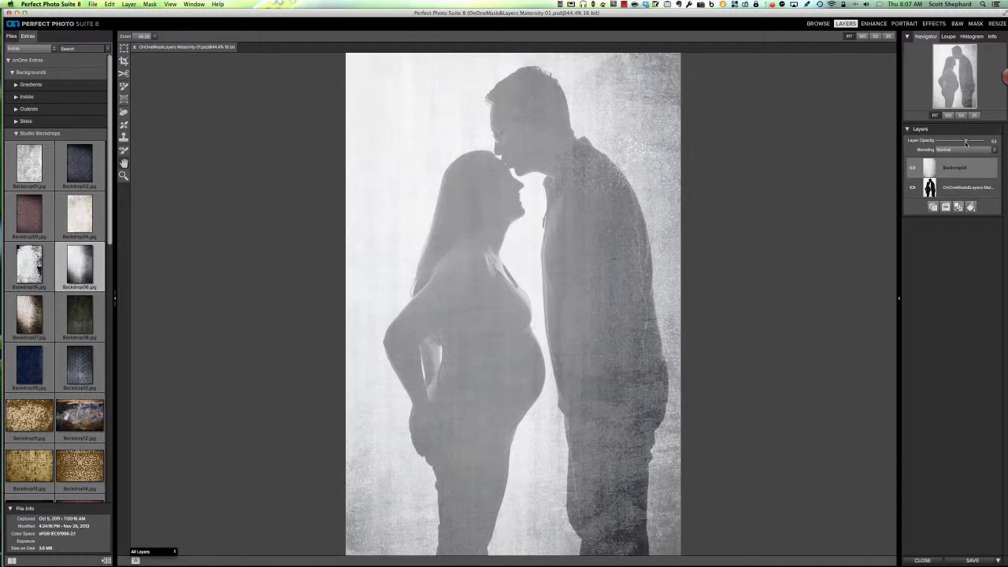
drag(966, 144, 986, 144)
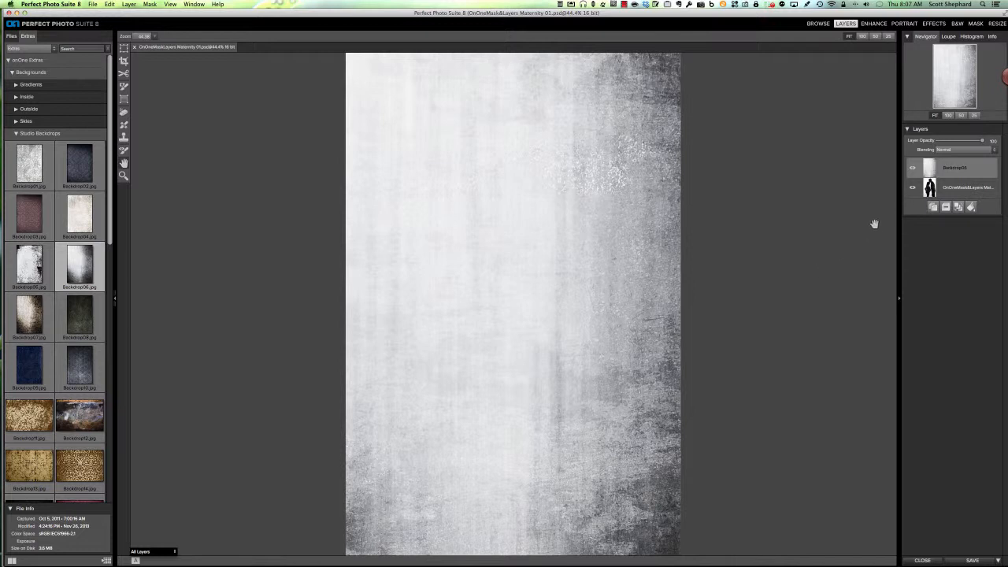
drag(930, 168, 928, 197)
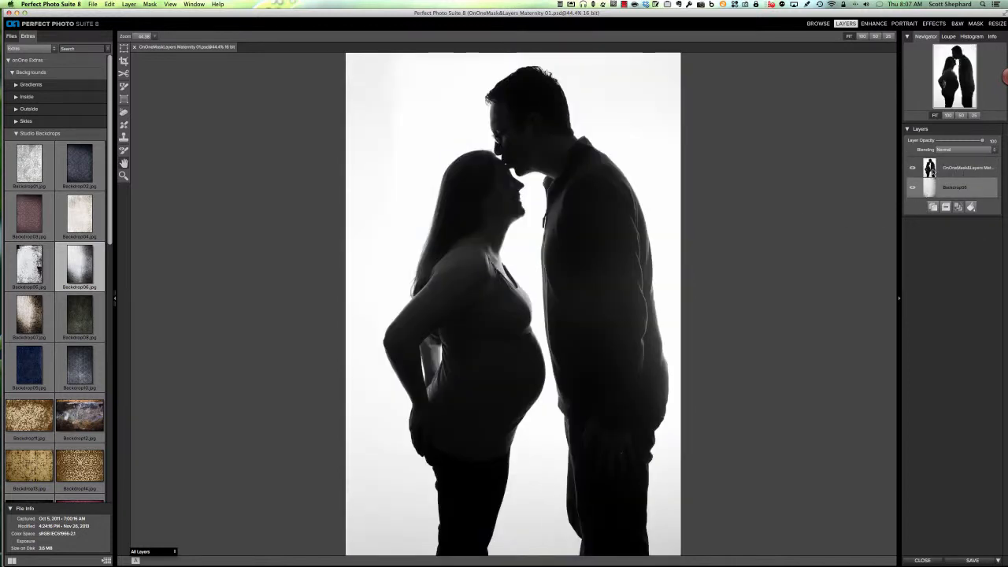
- Open the couple's layer in the Mask module and look through the Keep and Drop color sets
click(947, 170)
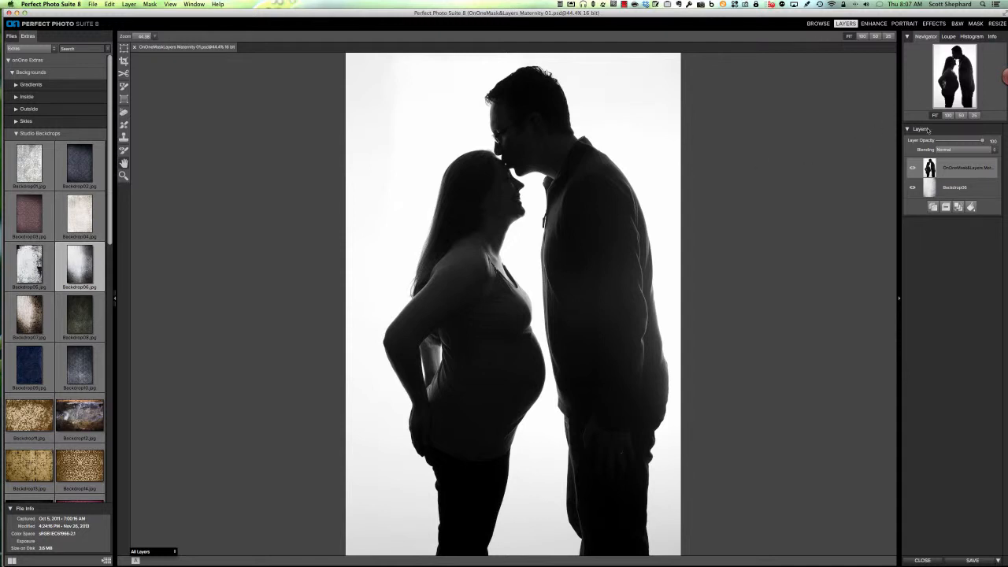
click(977, 23)
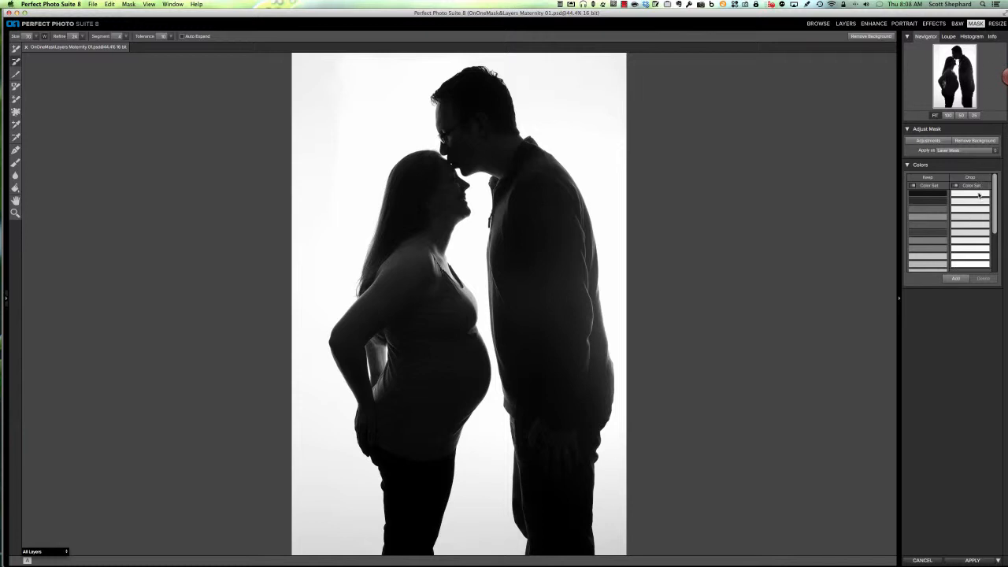
scroll(977, 211, down, 5)
scroll(976, 227, up, 5)
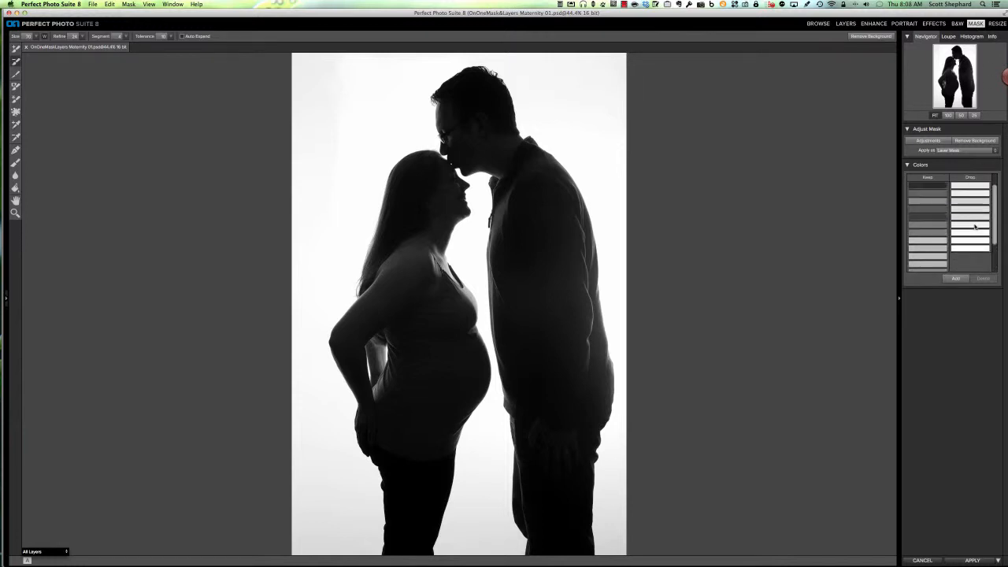
scroll(936, 219, down, 5)
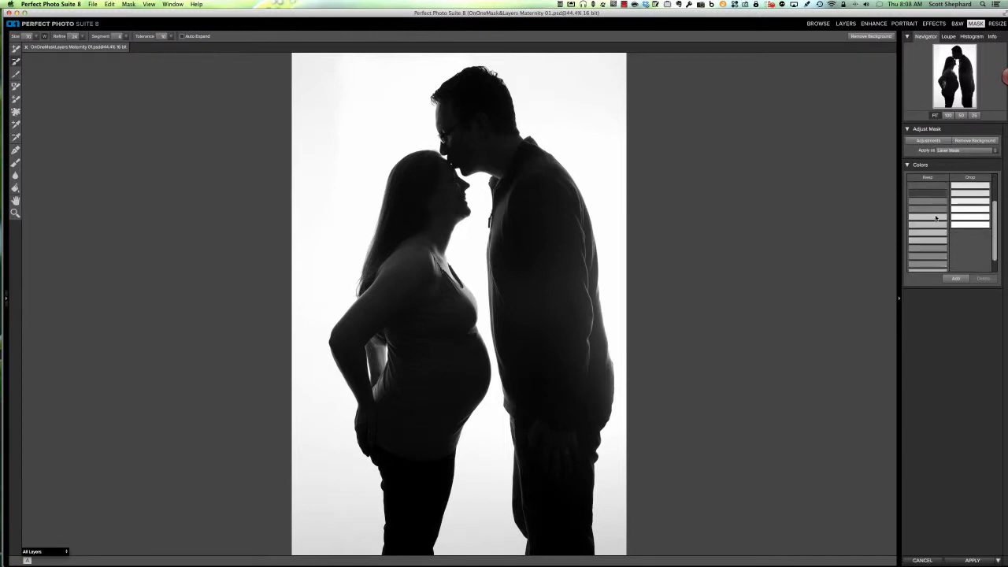
scroll(922, 232, up, 5)
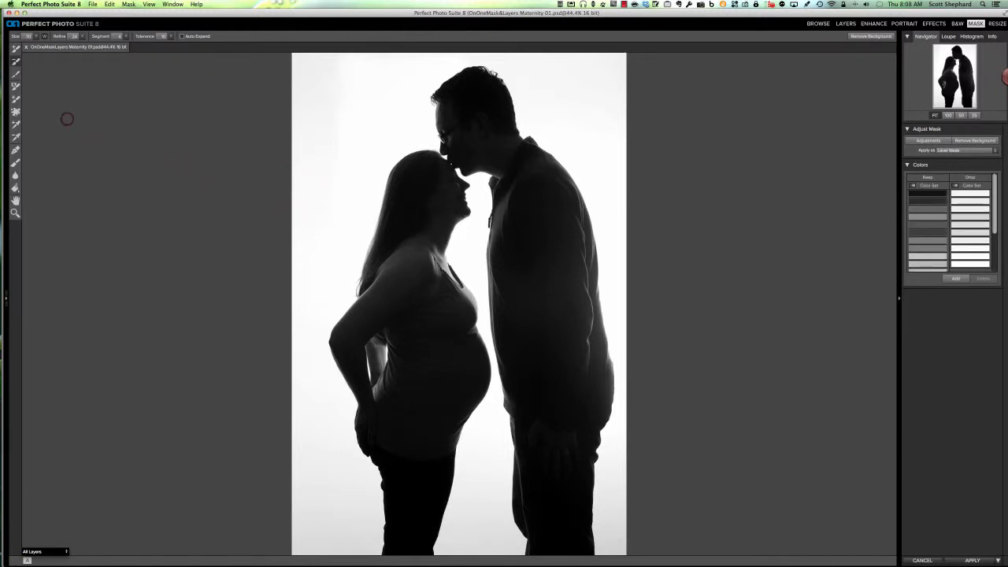
- Examine the woman's hair and the figures' edges at 100% zoom, then fit the whole photo in view
click(949, 116)
drag(497, 184, 445, 244)
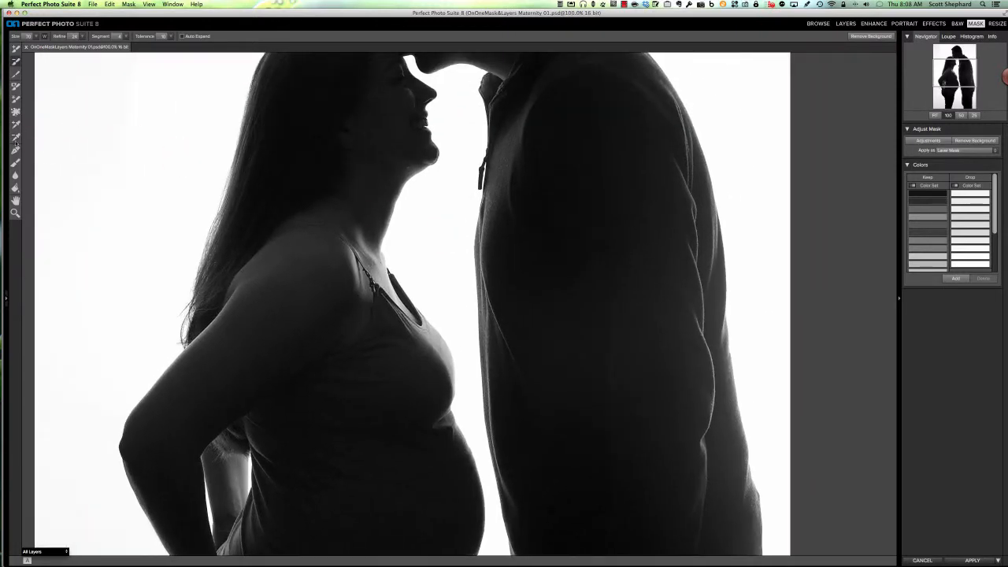
click(16, 125)
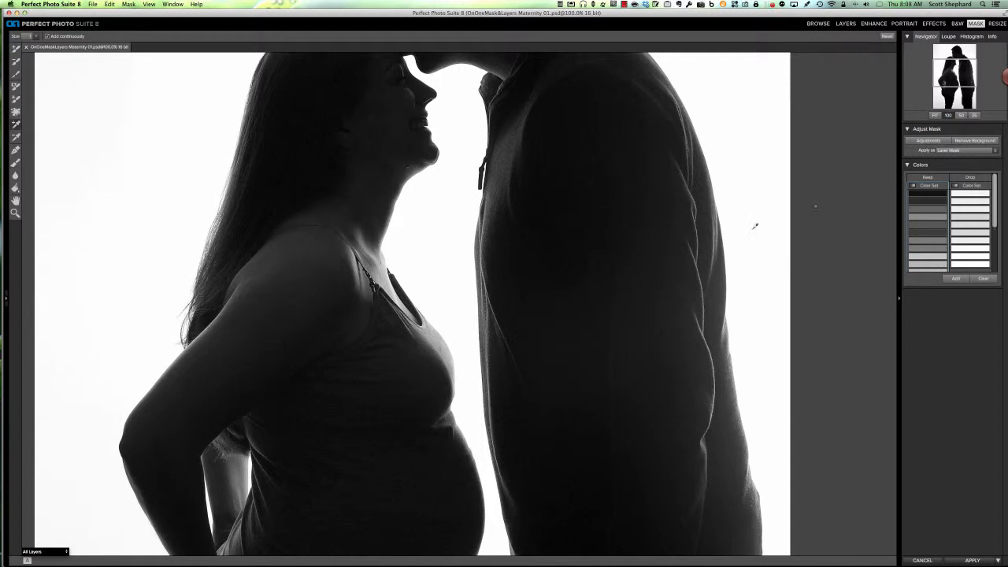
click(936, 116)
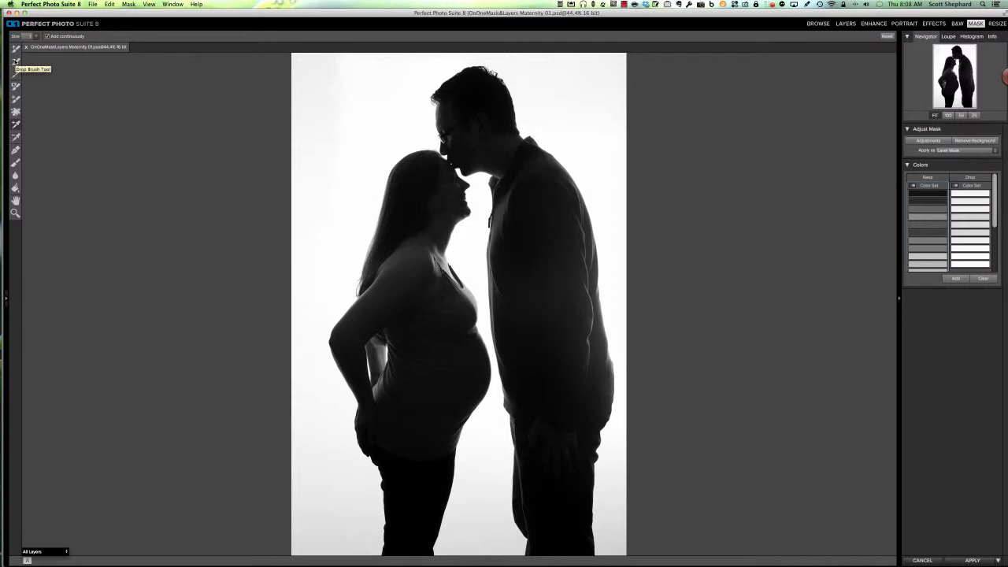
- Remove the white background around and between the couple with the Drop Brush
click(16, 62)
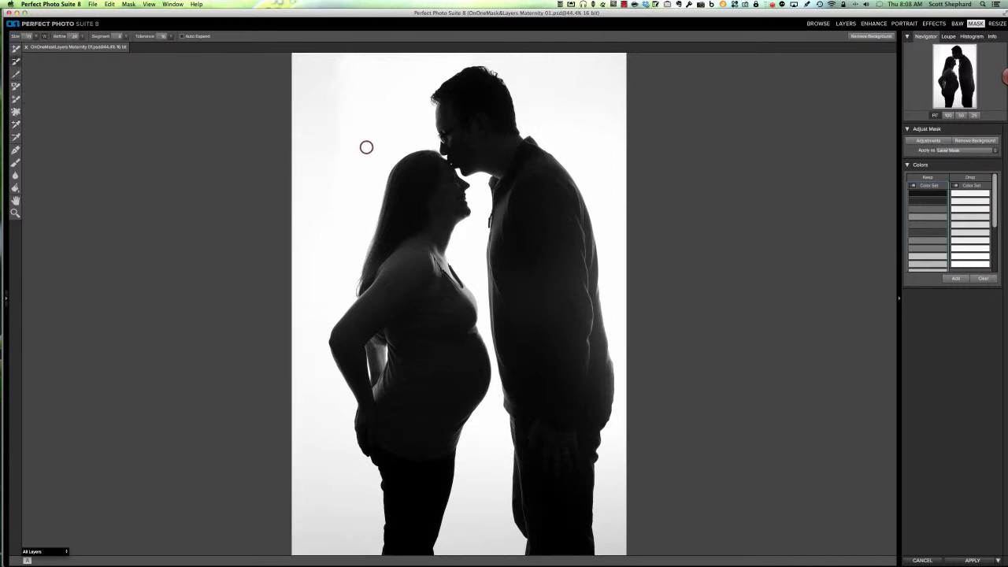
mouse_move(379, 92)
mouse_down()
mouse_move(354, 114)
mouse_move(335, 183)
mouse_move(312, 321)
mouse_move(315, 454)
mouse_up()
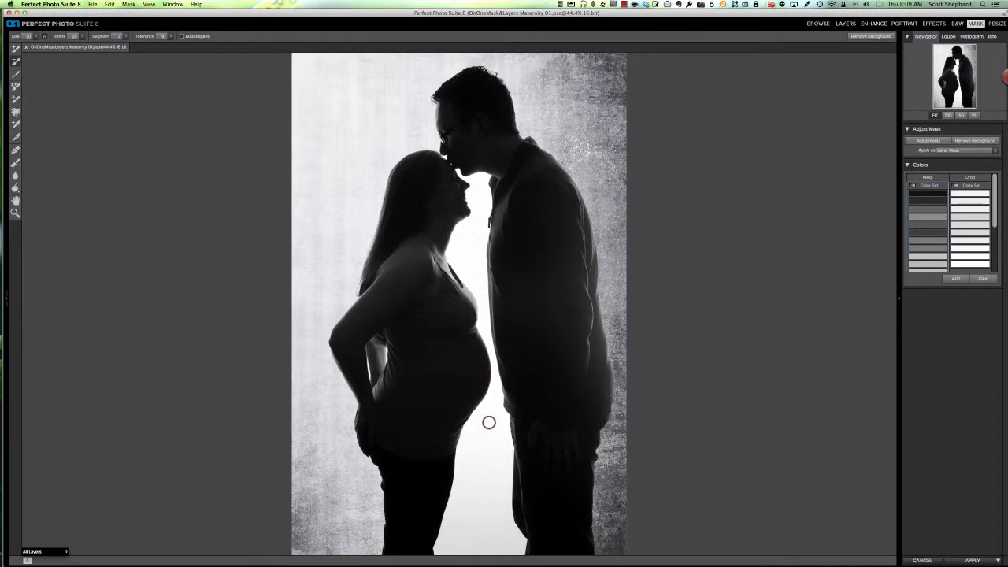
drag(488, 419, 479, 532)
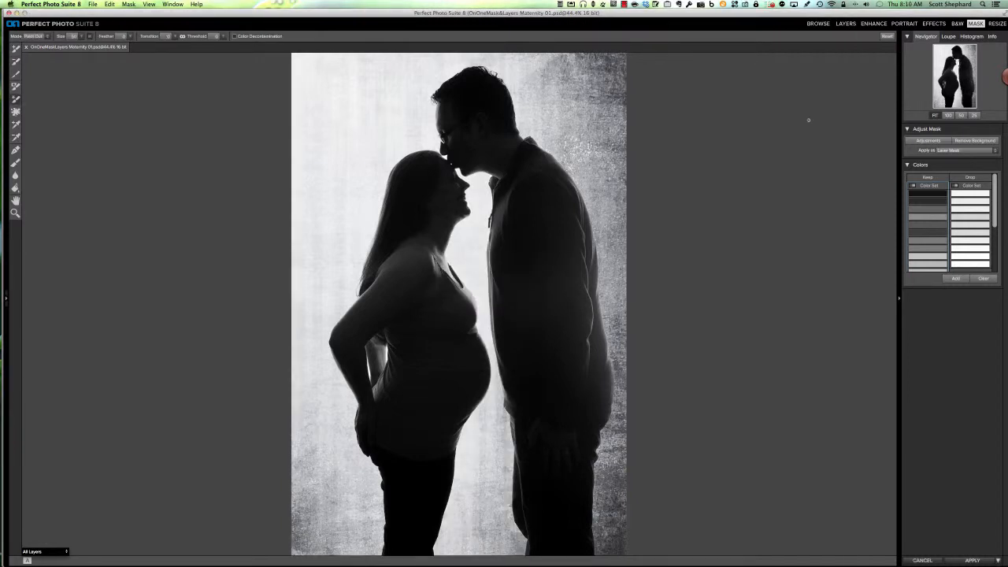
- Apply the layer mask and check the cutout by hiding and showing the Backdrop06 layer
click(967, 561)
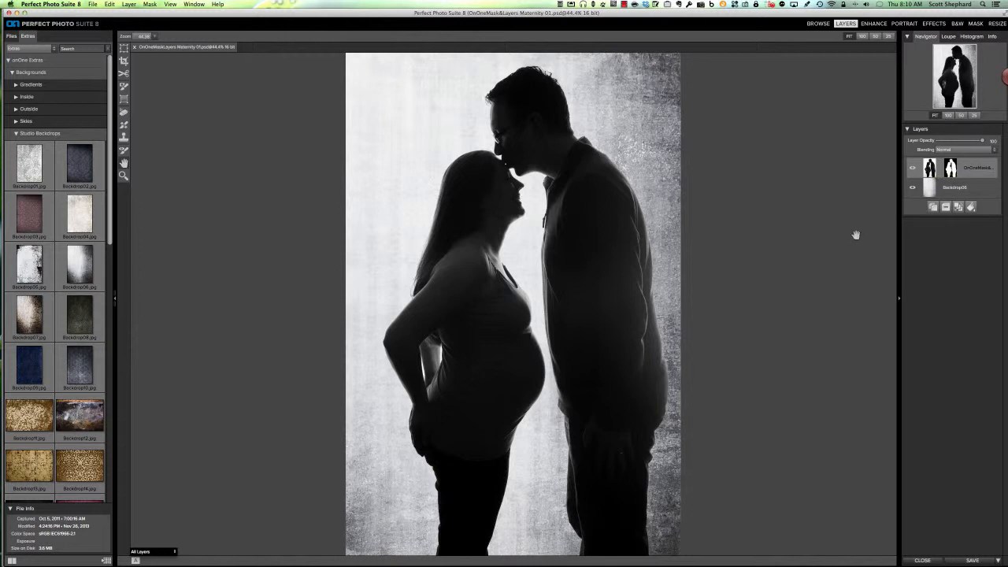
click(913, 189)
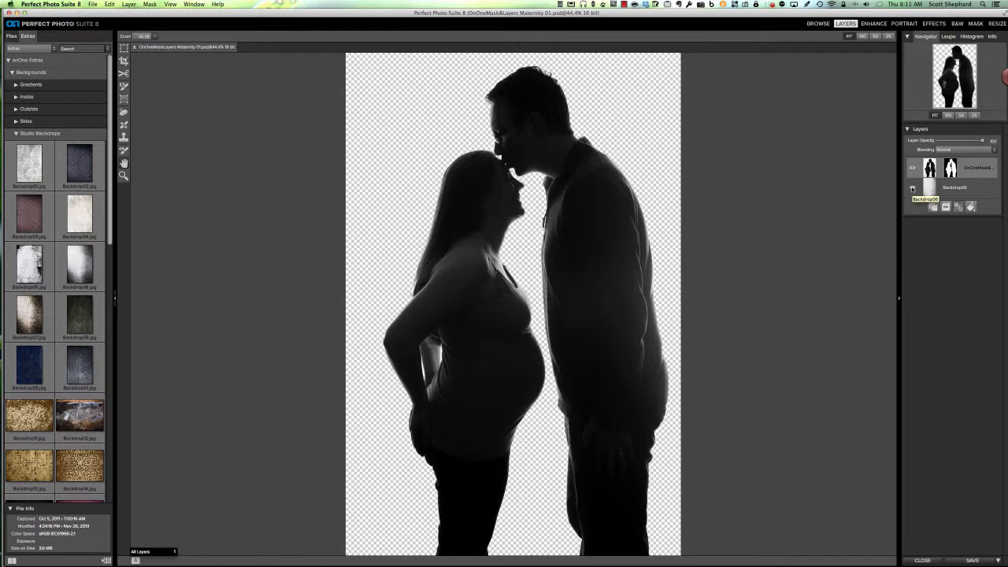
click(912, 189)
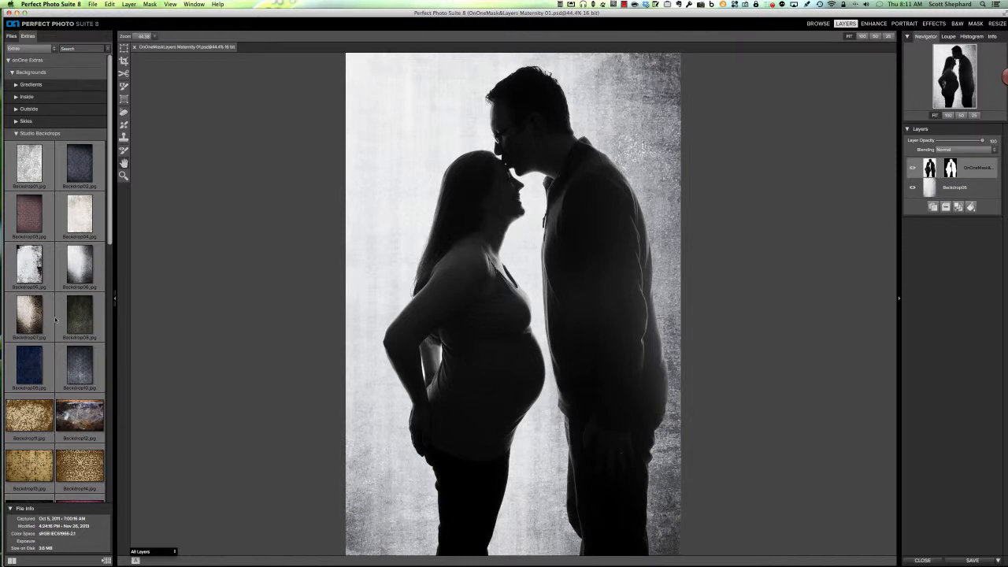
- Add the studio backdrops Backdrop04.jpg and Backdrop07.jpg as layers
scroll(59, 320, down, 1)
scroll(58, 320, up, 1)
double_click(31, 316)
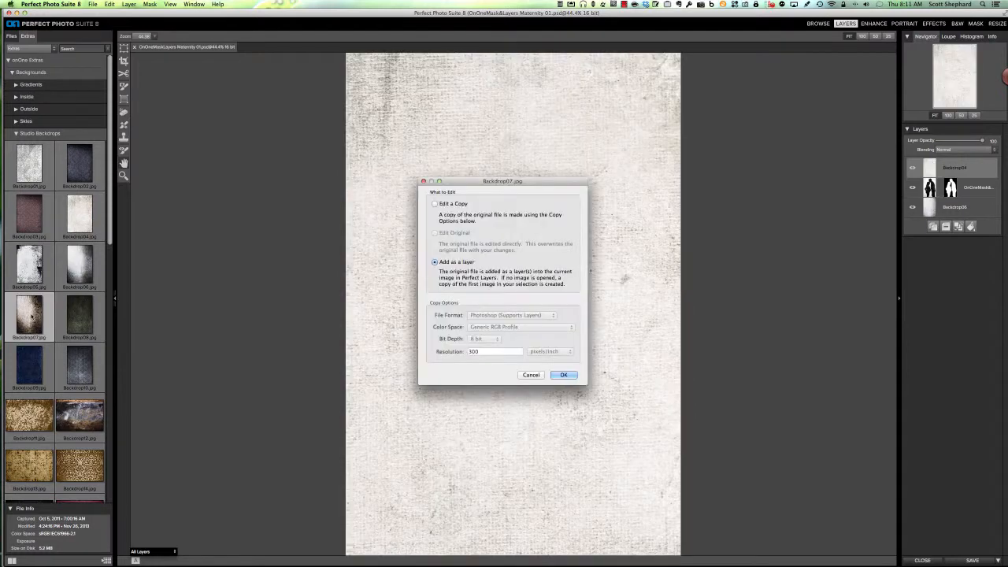
click(564, 375)
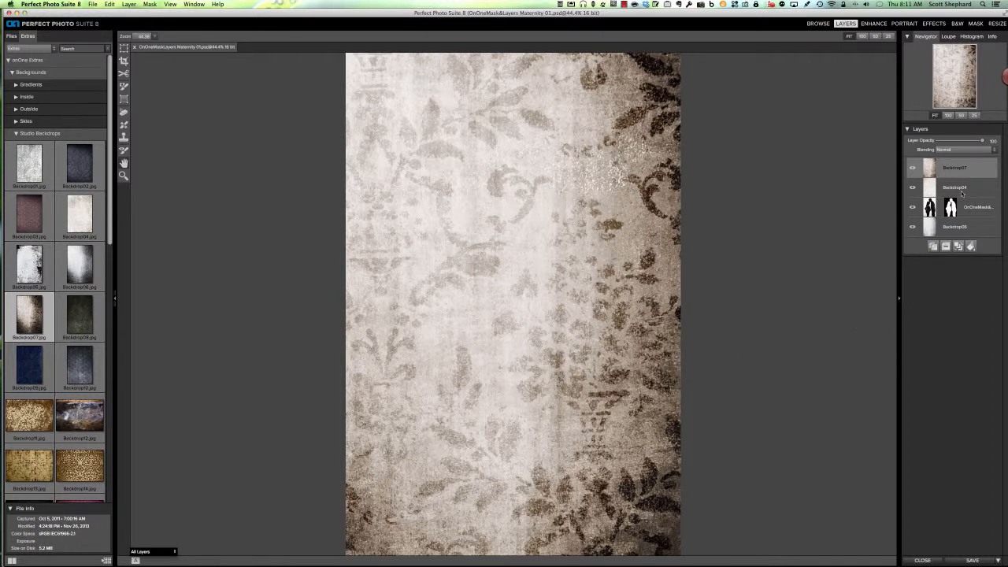
- Delete the Backdrop04 layer and move the Backdrop07 layer directly below the masked couple's layer
click(975, 190)
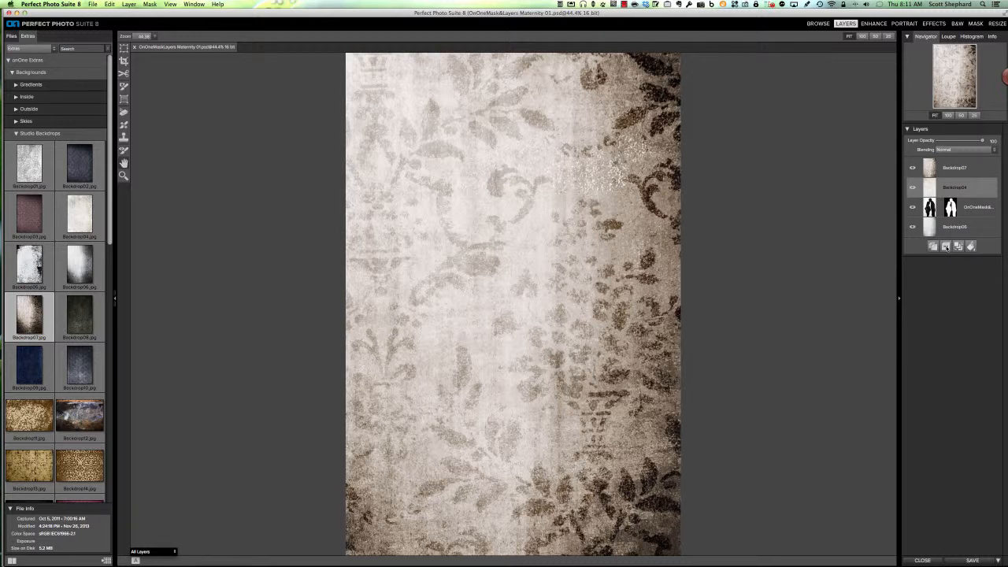
click(946, 247)
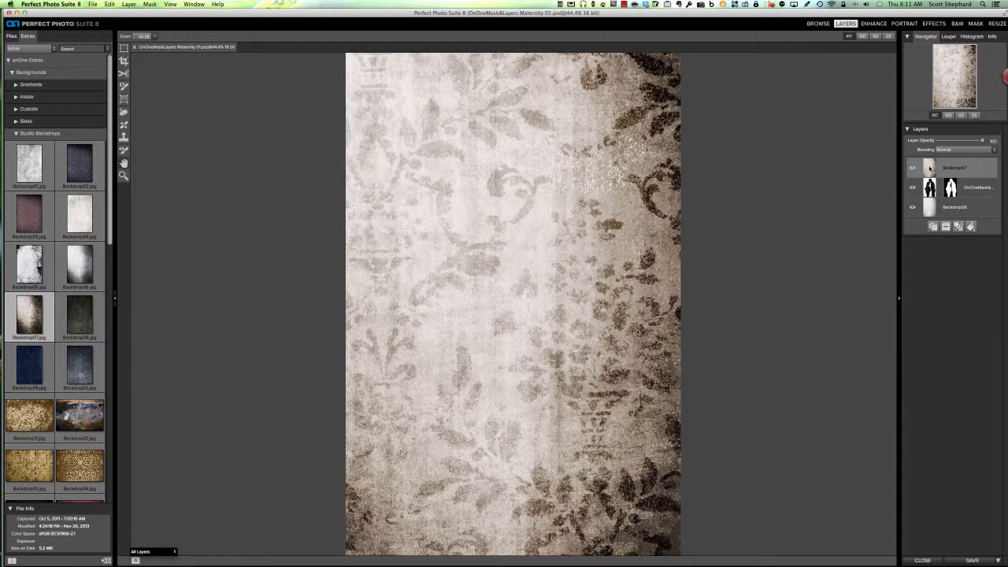
drag(931, 169, 930, 192)
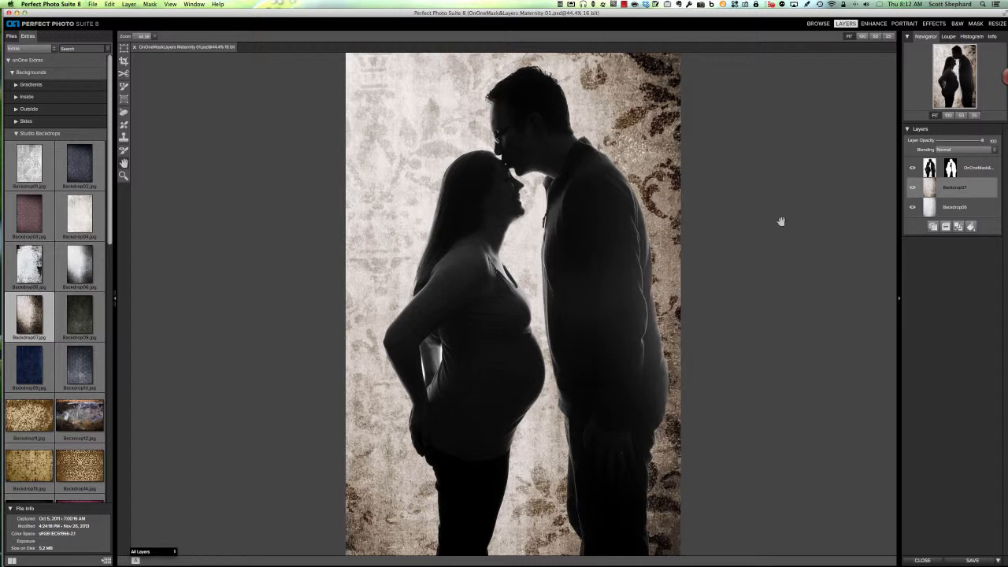
- Add Inside09.jpg from the Inside backgrounds as a layer behind the couple and scale it to fill the canvas
click(78, 418)
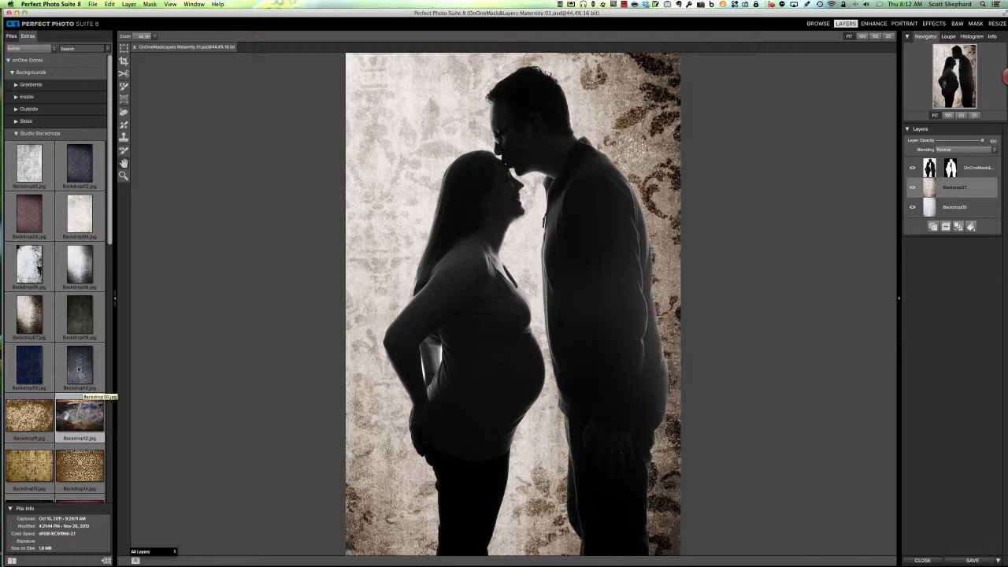
click(16, 133)
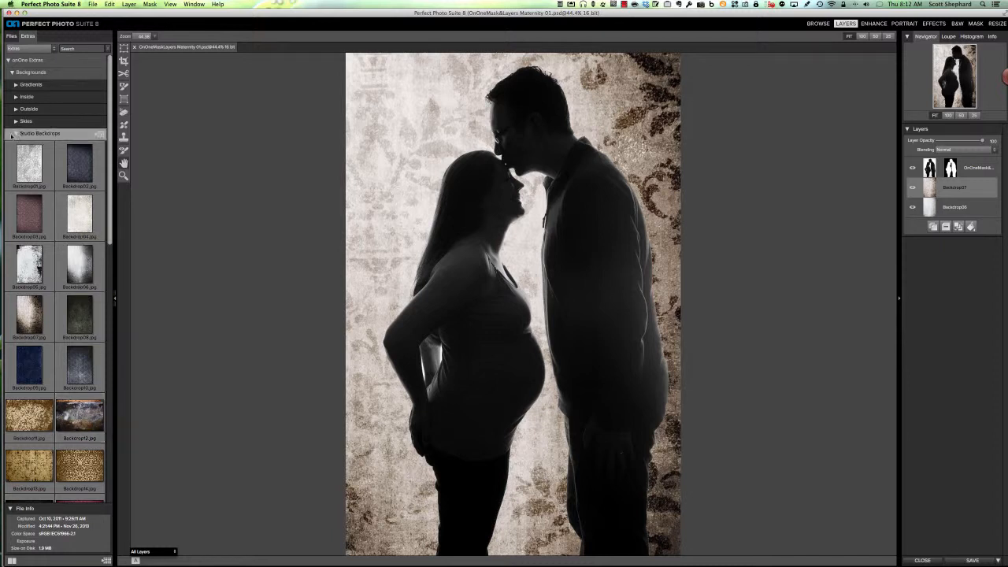
click(15, 97)
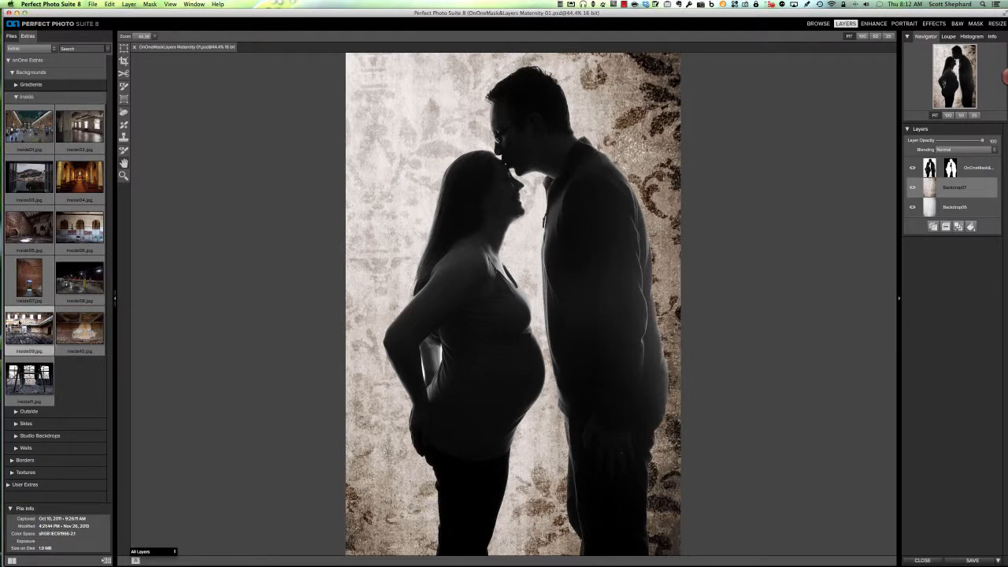
double_click(19, 323)
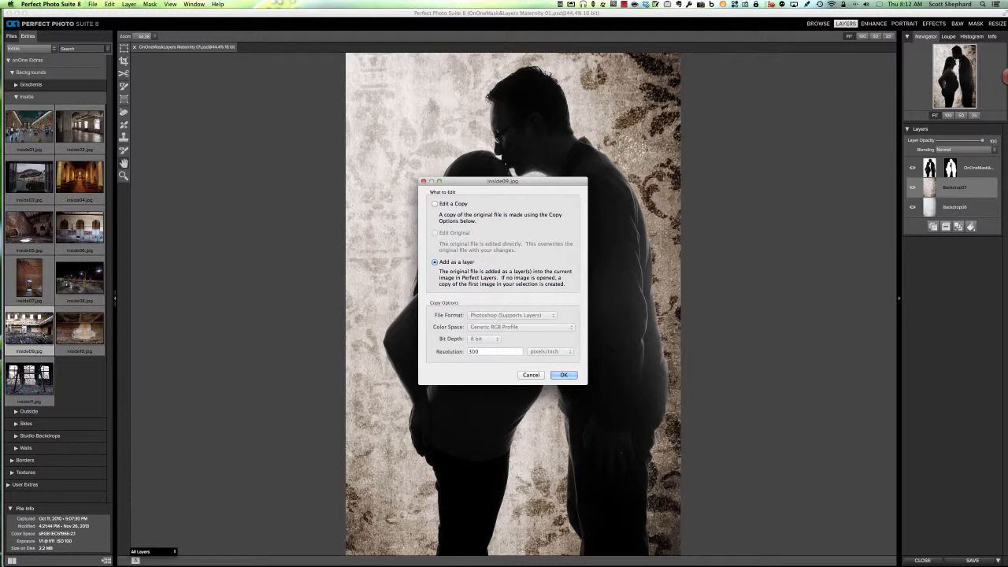
click(563, 375)
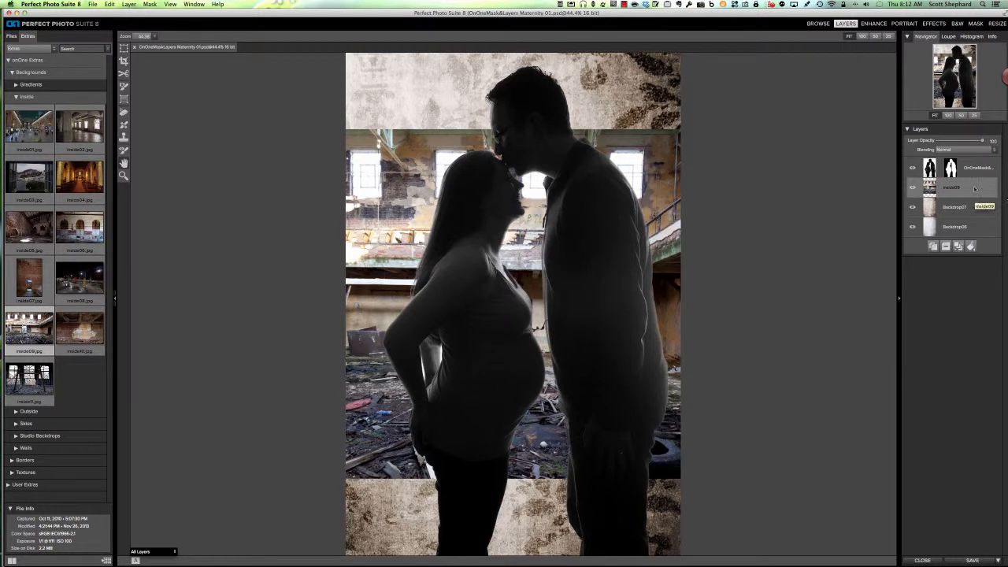
click(124, 48)
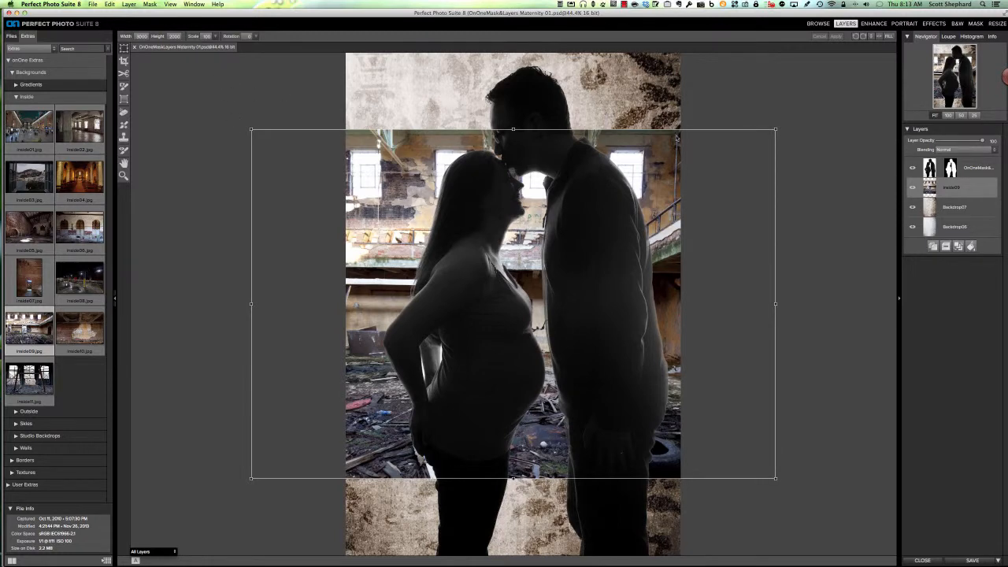
click(889, 37)
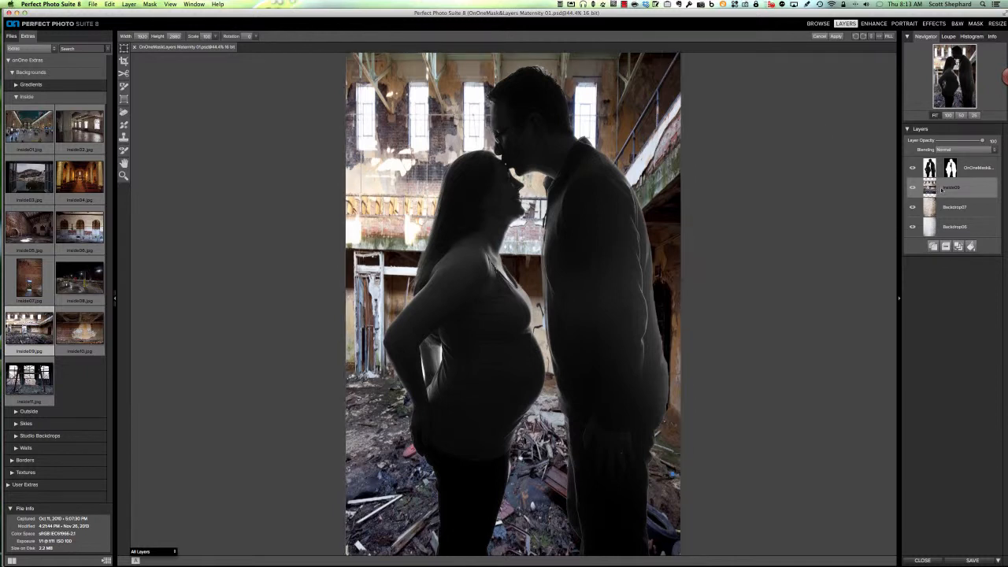
- Delete the Inside09 layer without applying its transform, and delete the Backdrop06 layer
click(946, 245)
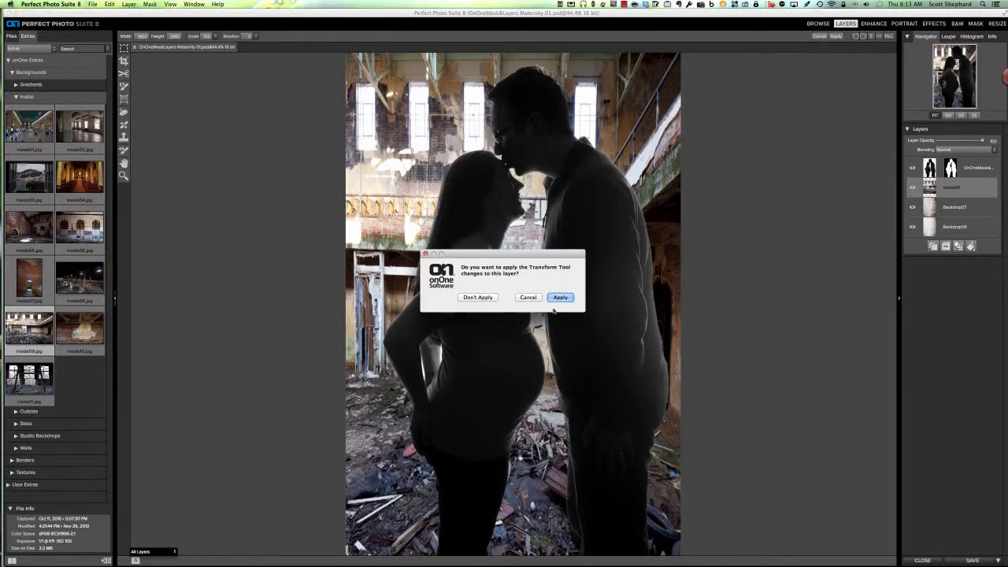
click(479, 298)
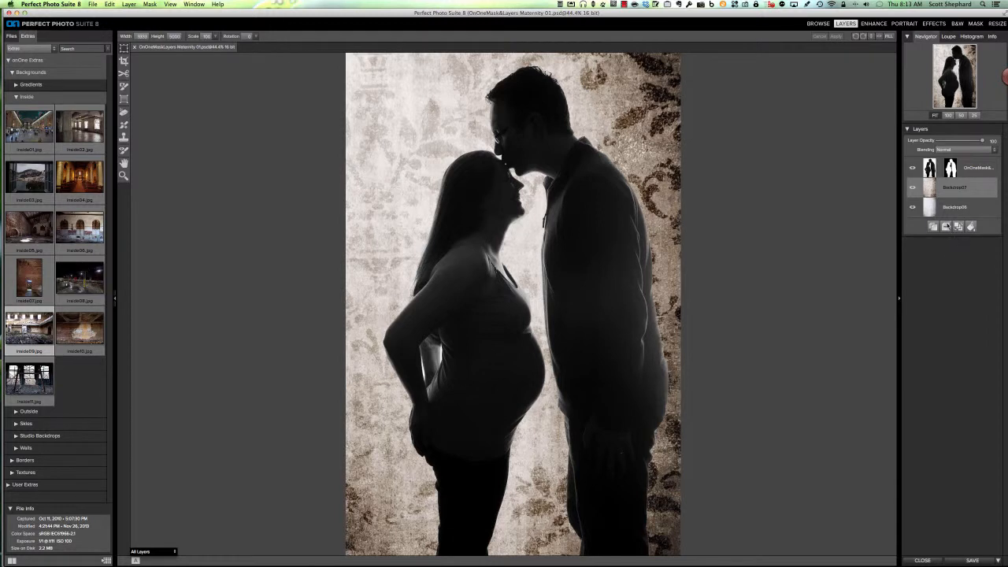
click(954, 207)
click(946, 226)
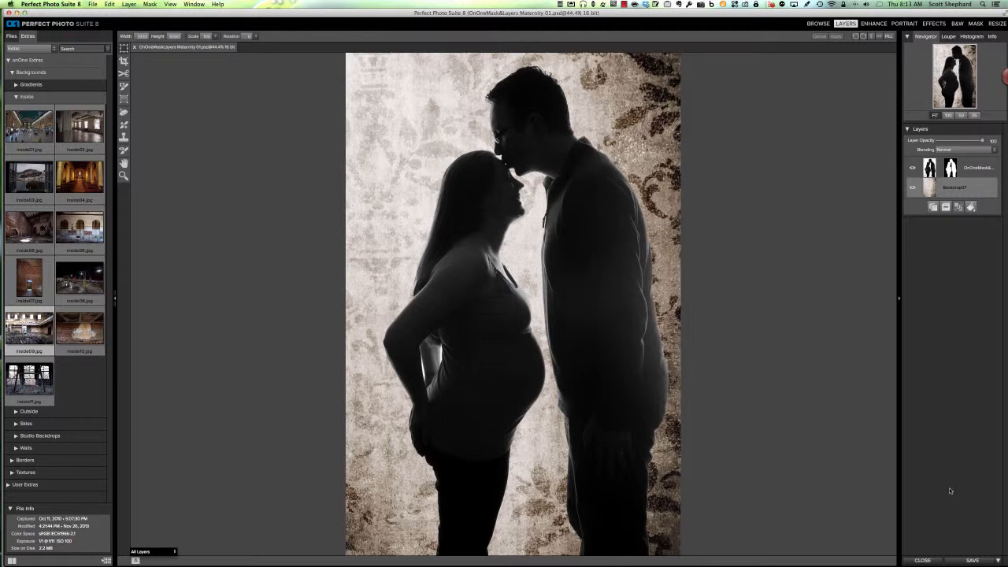
- Close the maternity composite, switch to Aperture and select its edited PSD version
click(923, 561)
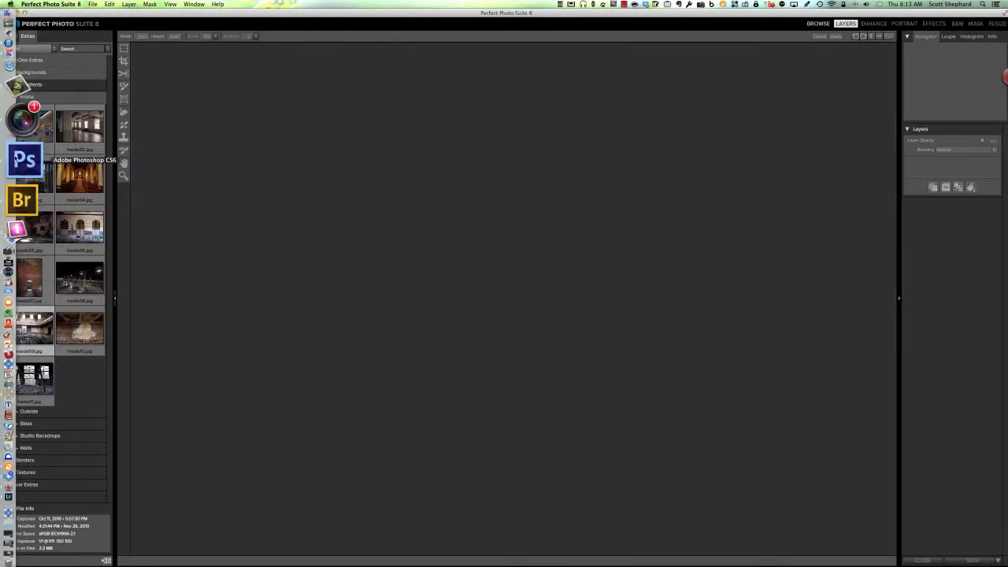
click(20, 139)
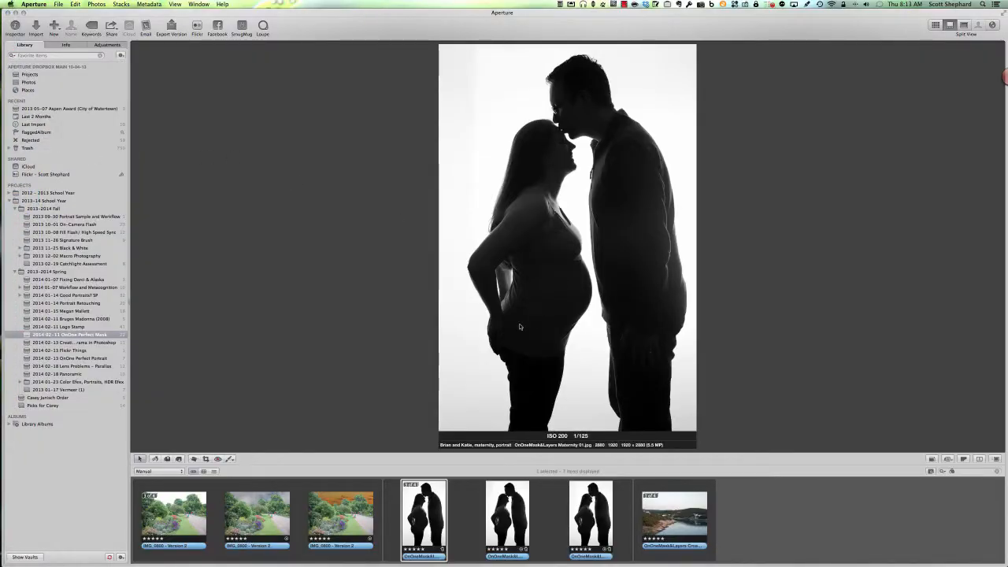
click(504, 514)
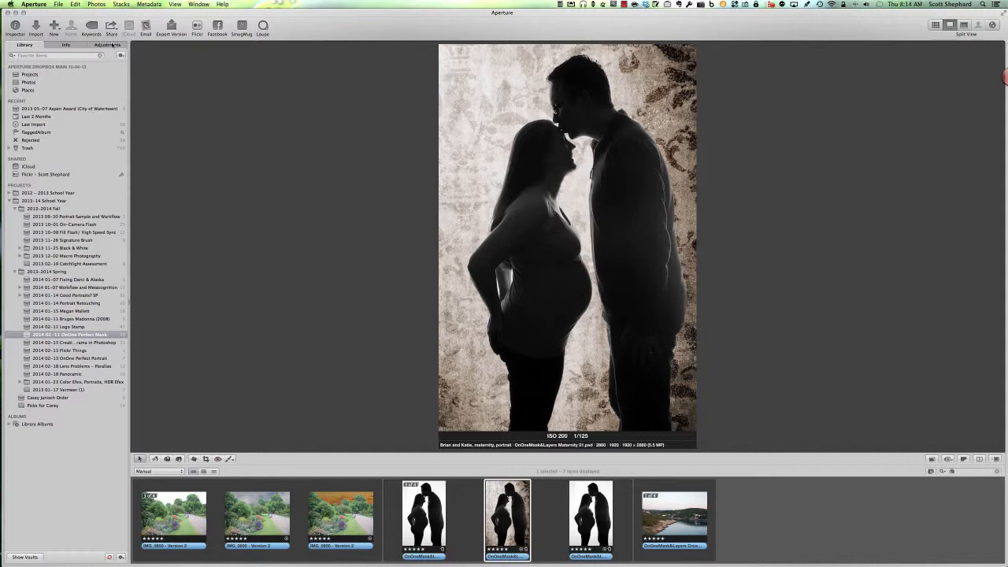
- Apply the Kodak ISO 32 Panatomic X black-and-white film effect to the maternity composite
click(107, 45)
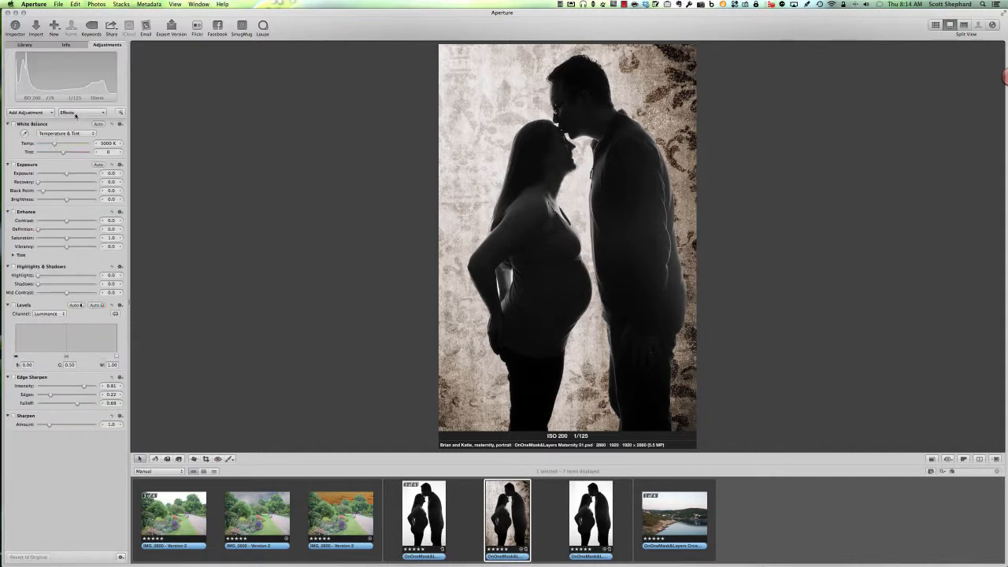
click(75, 113)
mouse_move(103, 197)
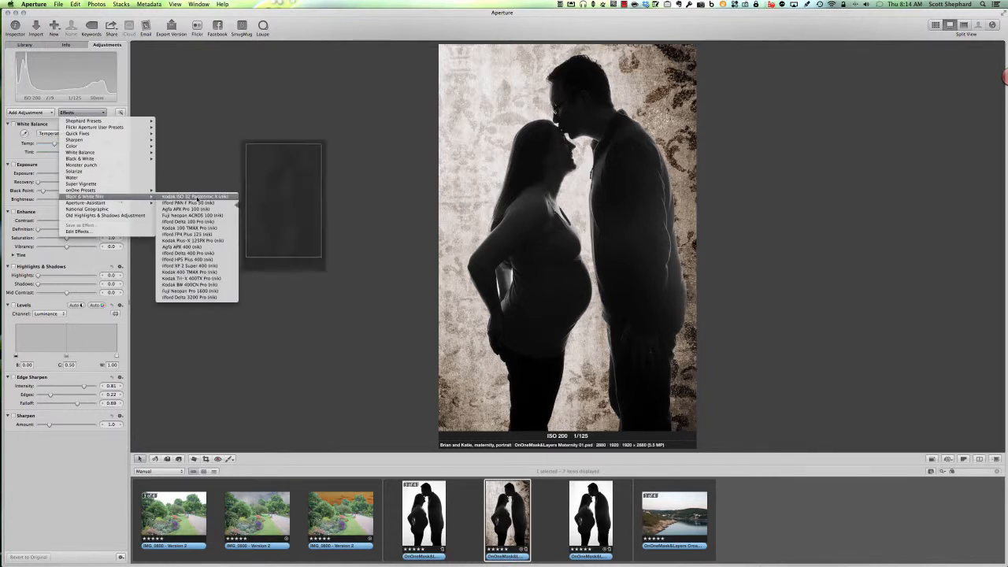
click(197, 197)
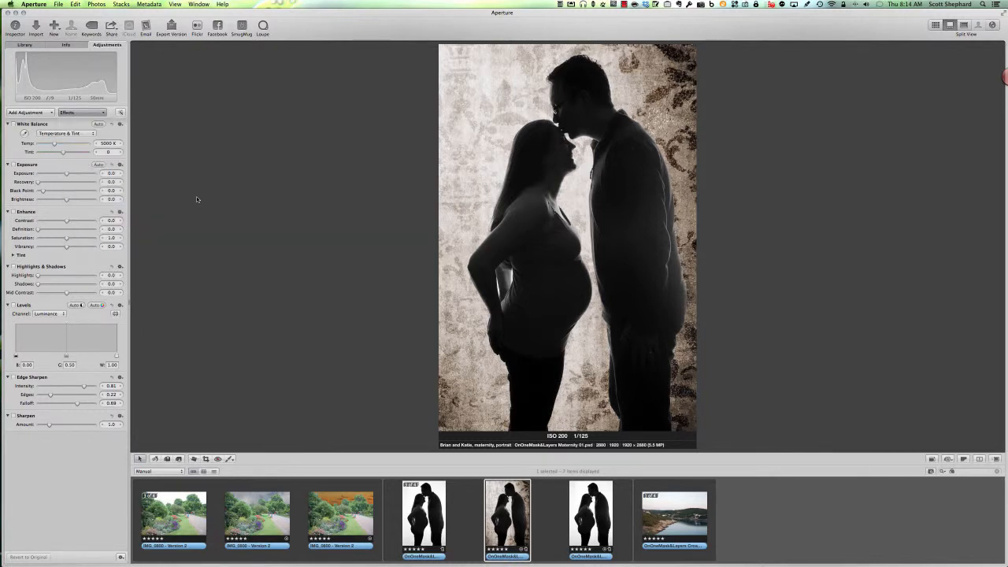